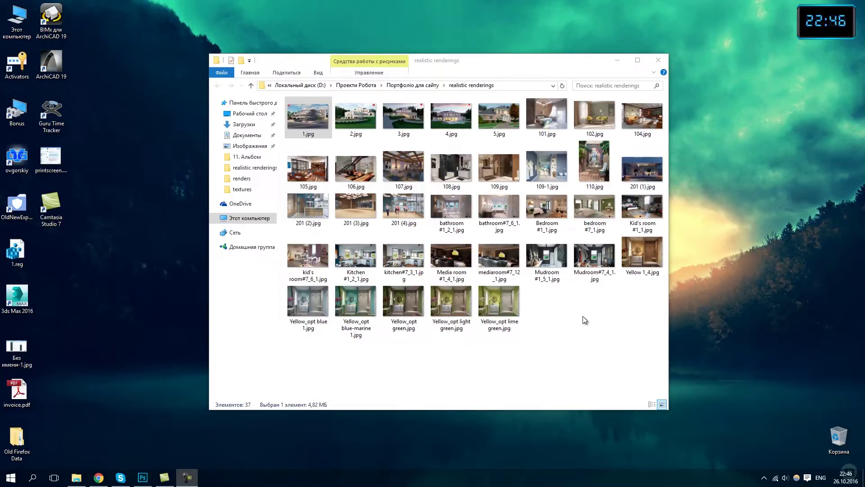
Open 1.jpg in Photos and page through 2–5.jpg to the bedroom rendering 101.jpg
double_click(311, 116)
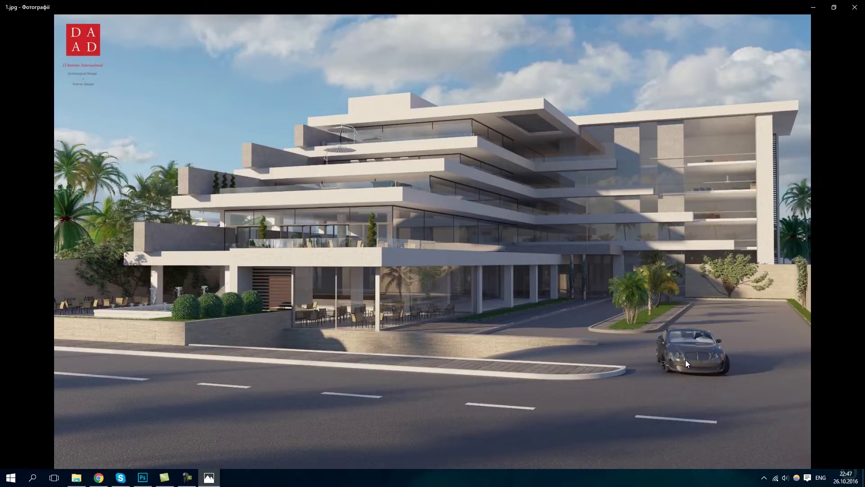
key("Right")
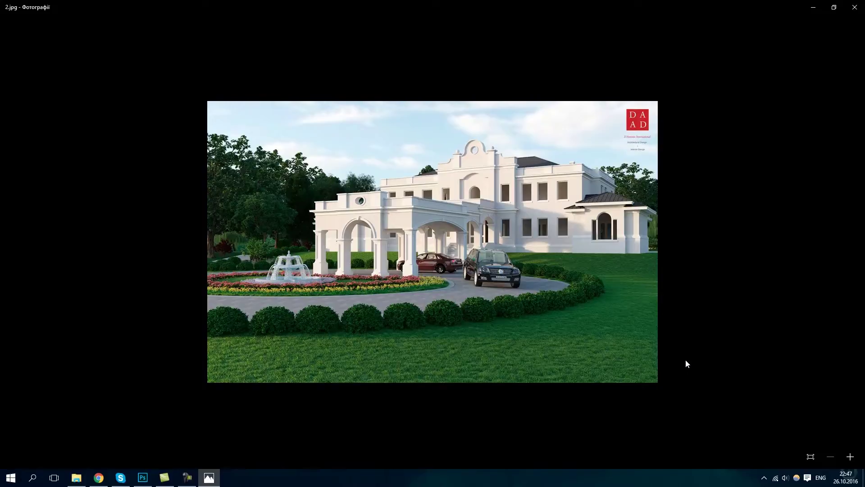
key("Right")
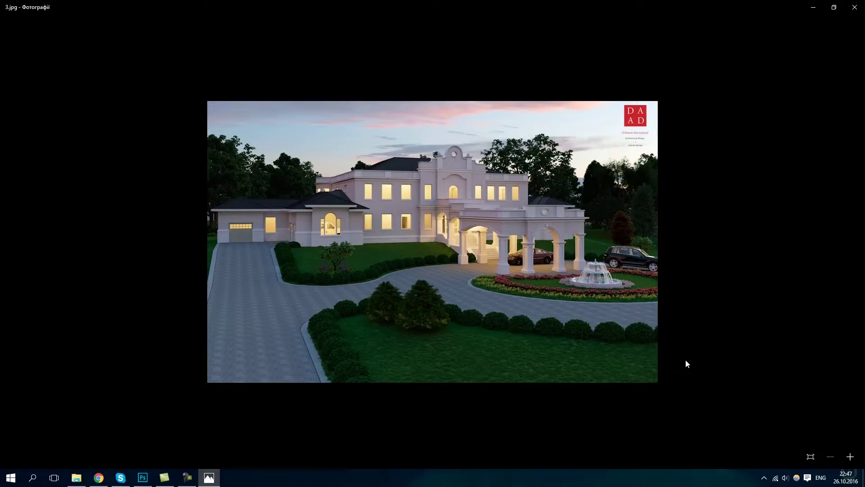
key("Right")
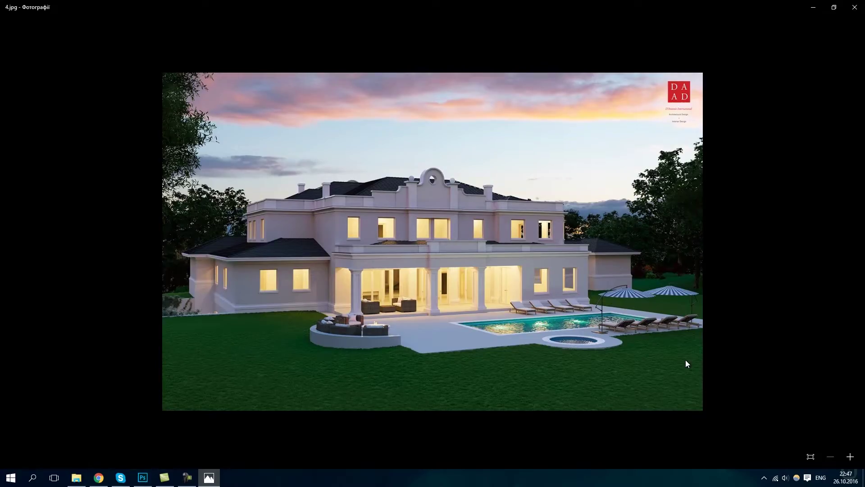
key("Right")
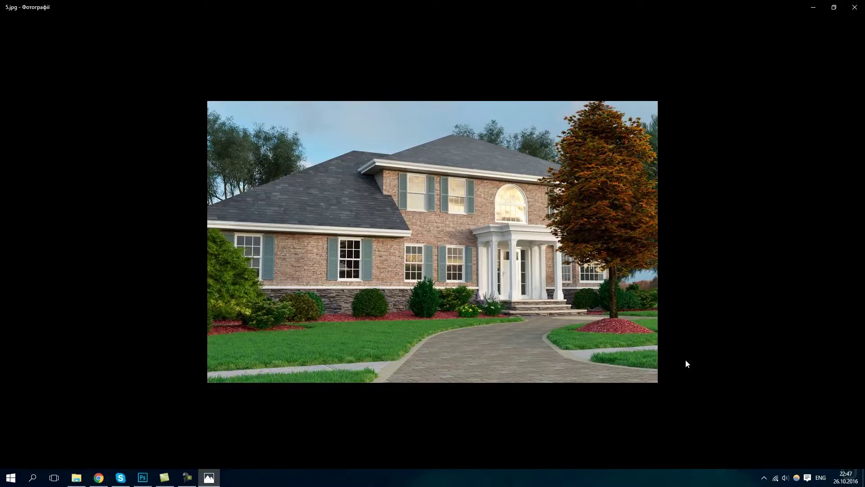
key("Right")
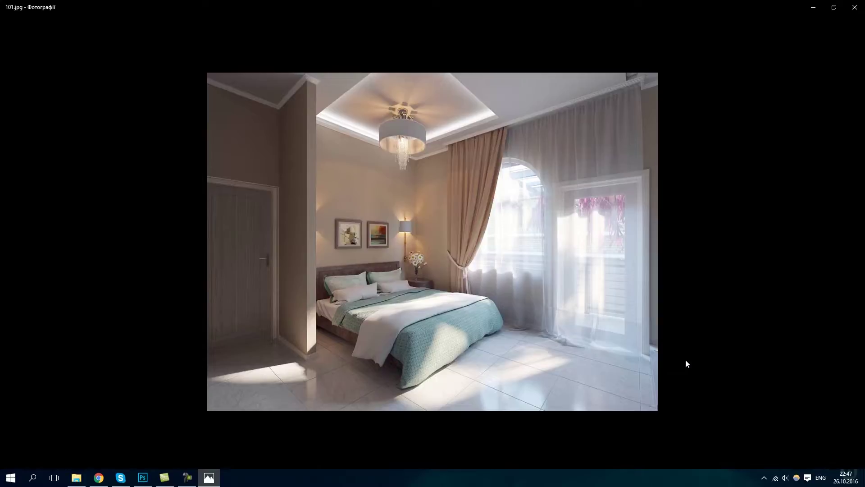
Page from 101.jpg past the living room, office, terrace and bathroom renders to 201 (1).jpg
key("Right")
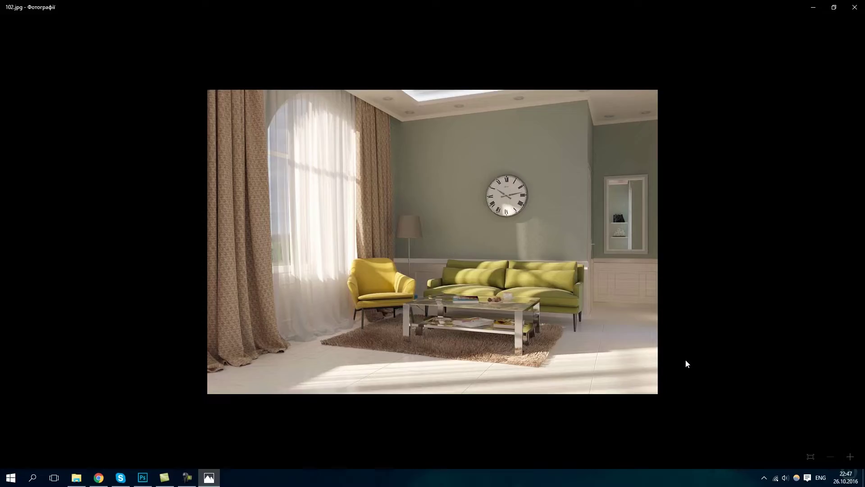
key("Right")
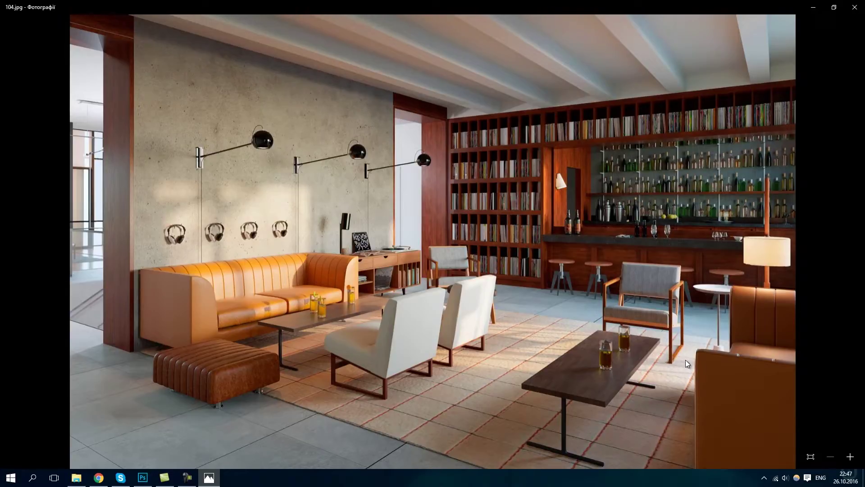
key("Right")
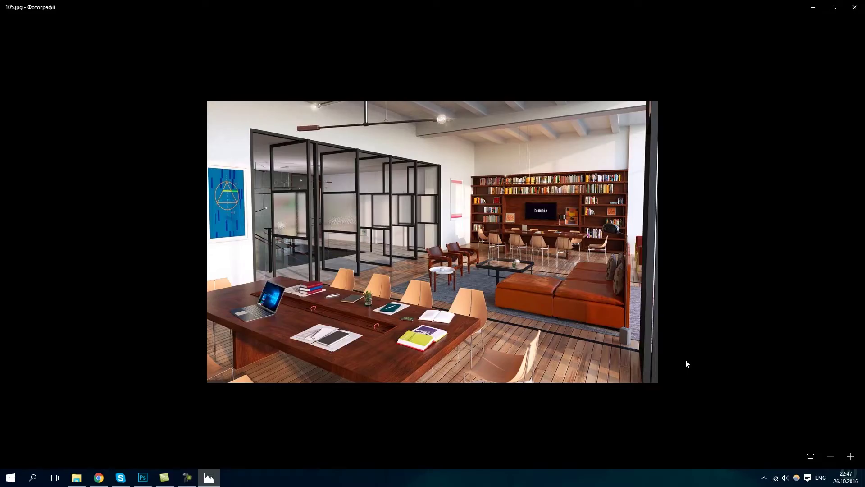
key("Right")
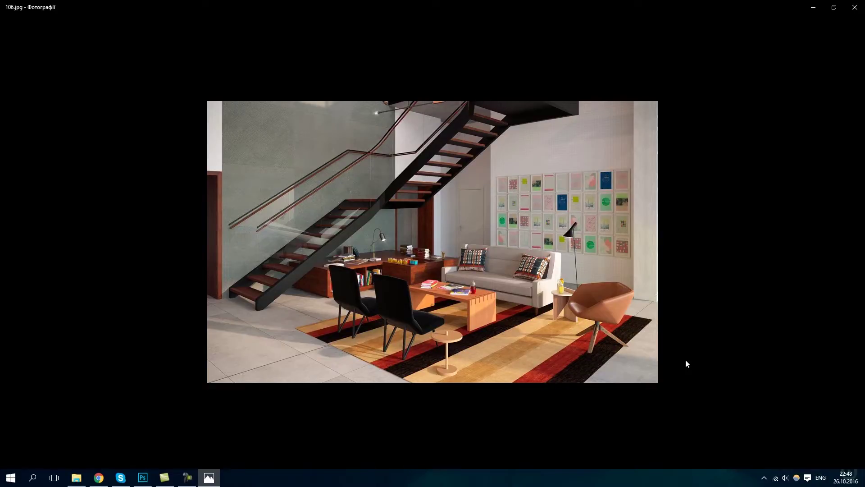
key("Right")
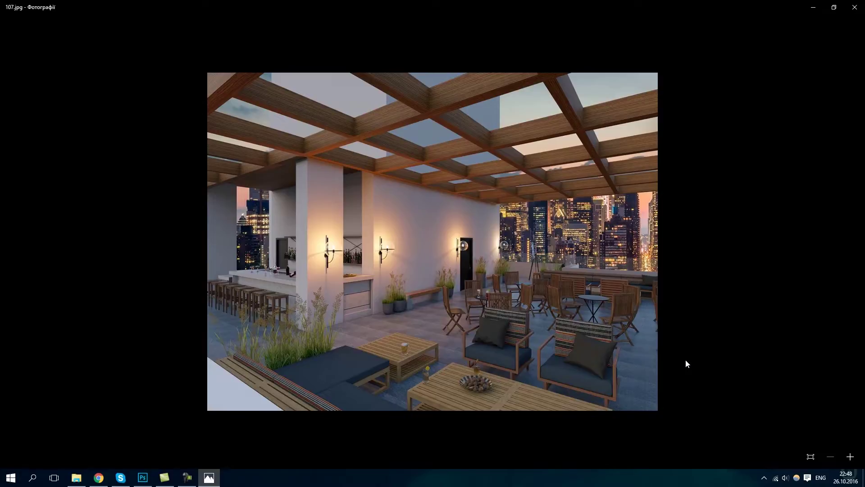
key("Right")
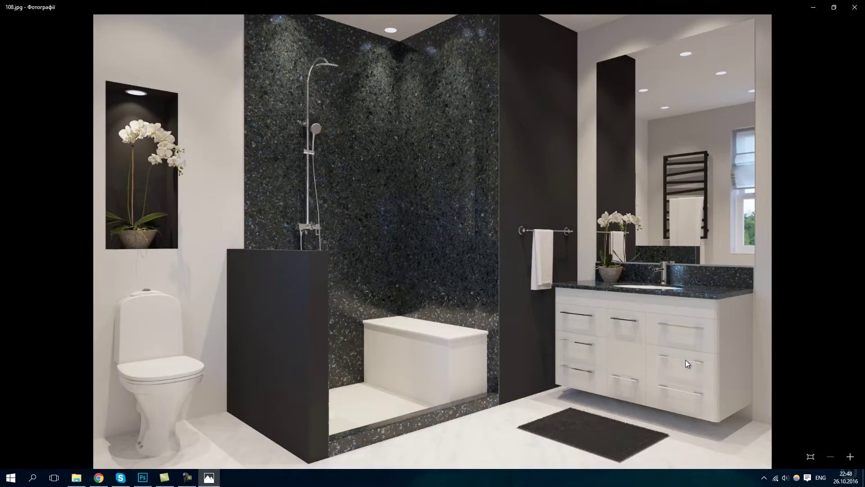
key("Right")
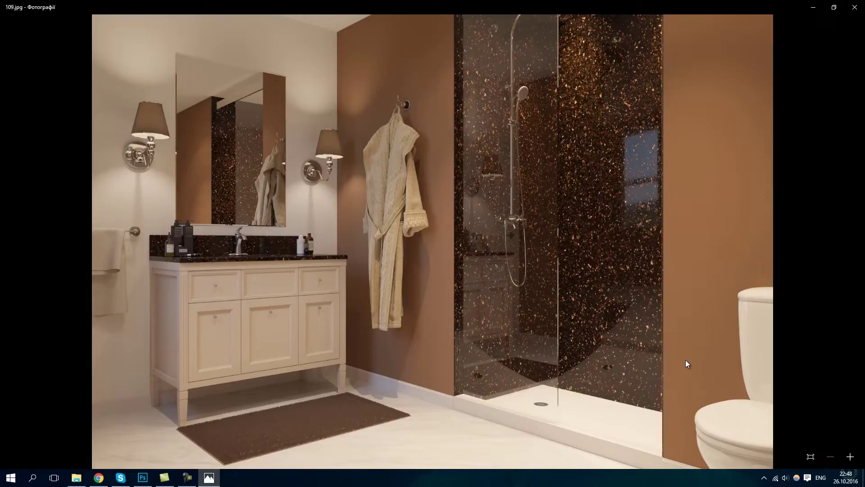
key("Right")
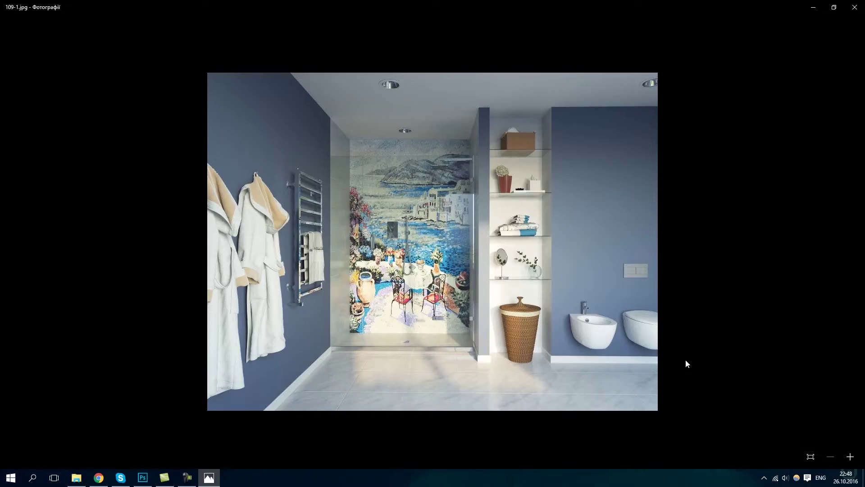
key("Right")
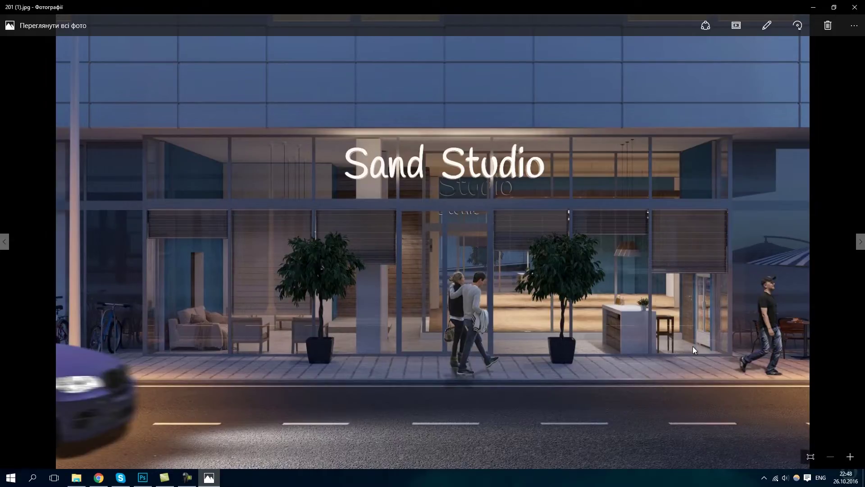
Step through the Sand Studio reception, hall and fitness renders to bathroom #1_2_1.jpg
key("Right")
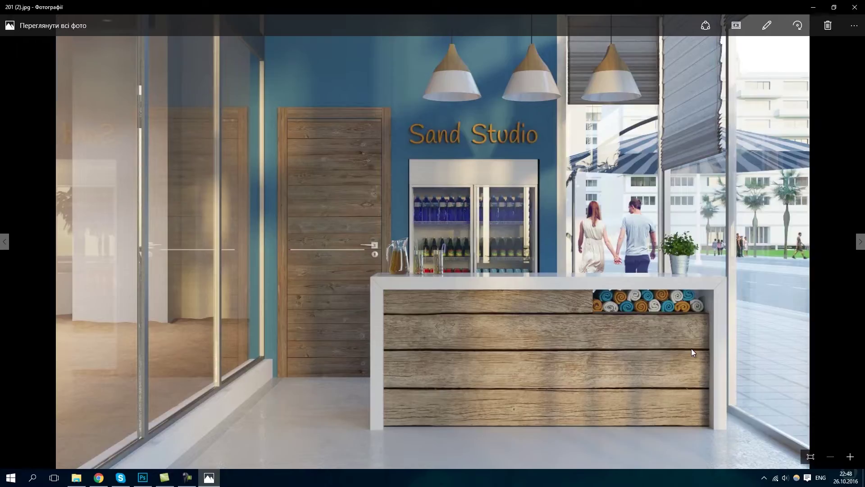
key("Right")
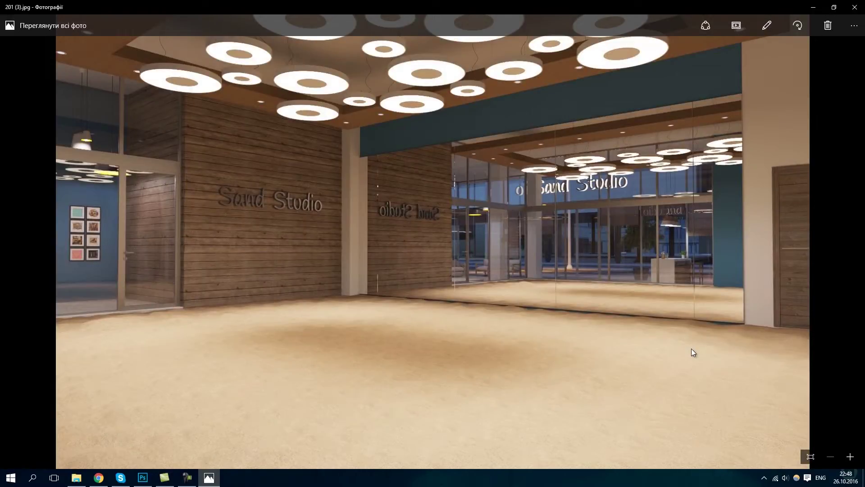
key("Right")
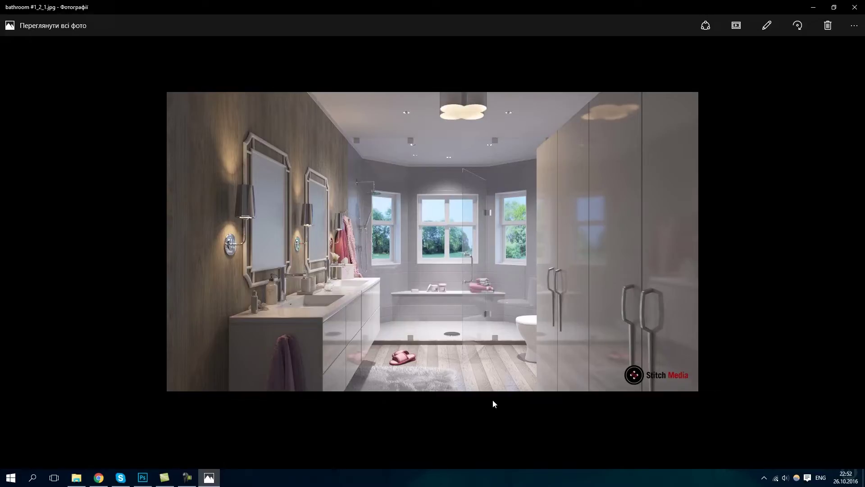
Page past the bedroom, kitchen, media room and mudroom renders to Yellow 1_4.jpg
key("Right")
key("Right")
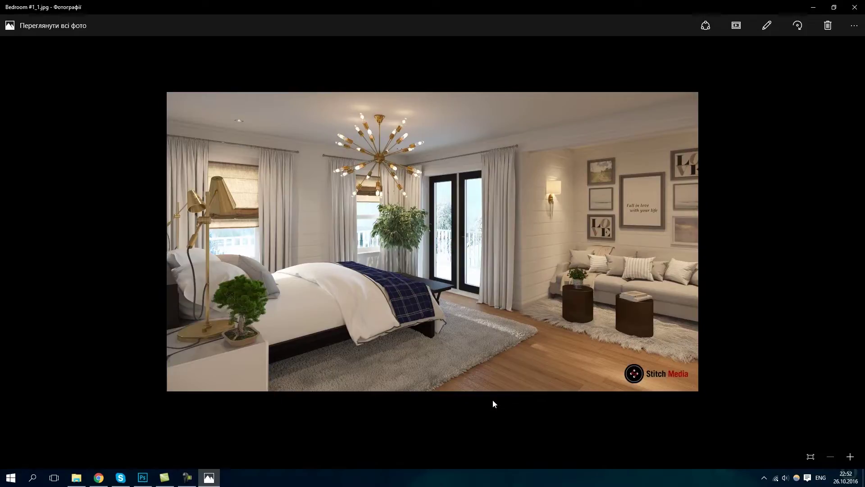
key("Right")
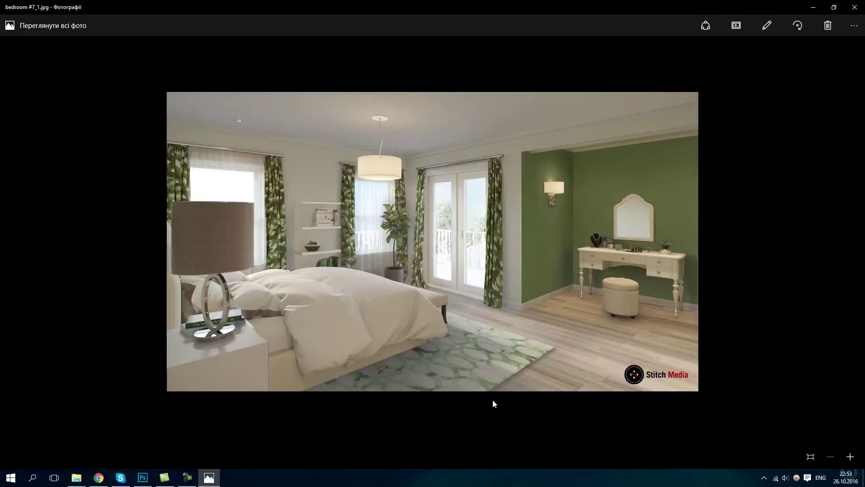
key("Right")
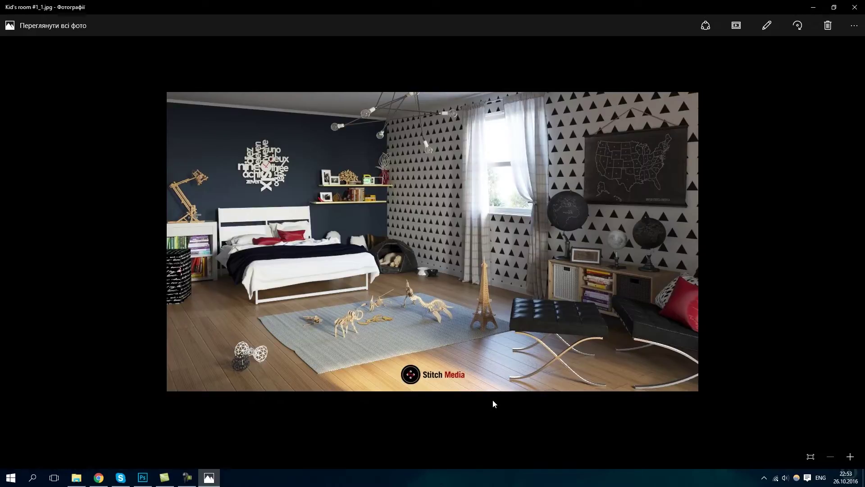
key("Right")
key("Right")
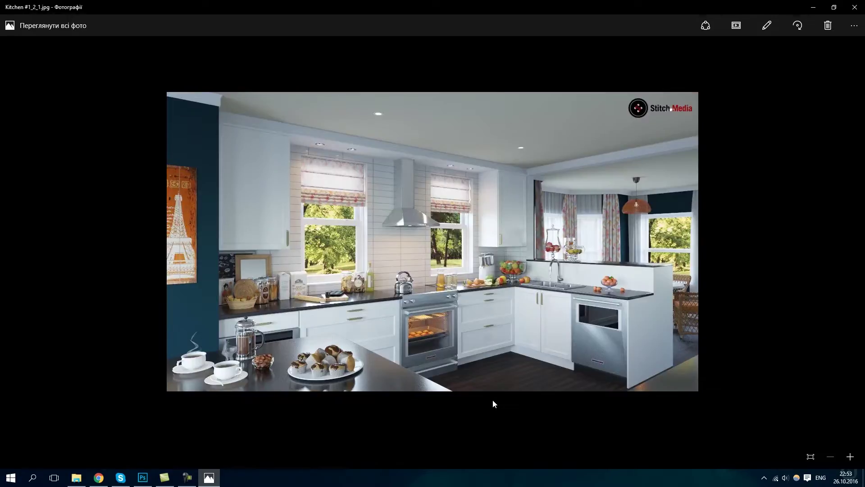
key("Right")
key("Right")
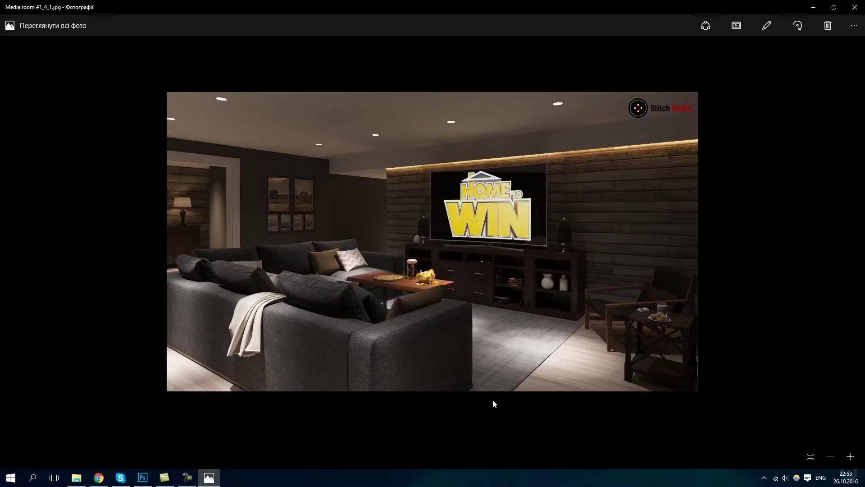
key("Right")
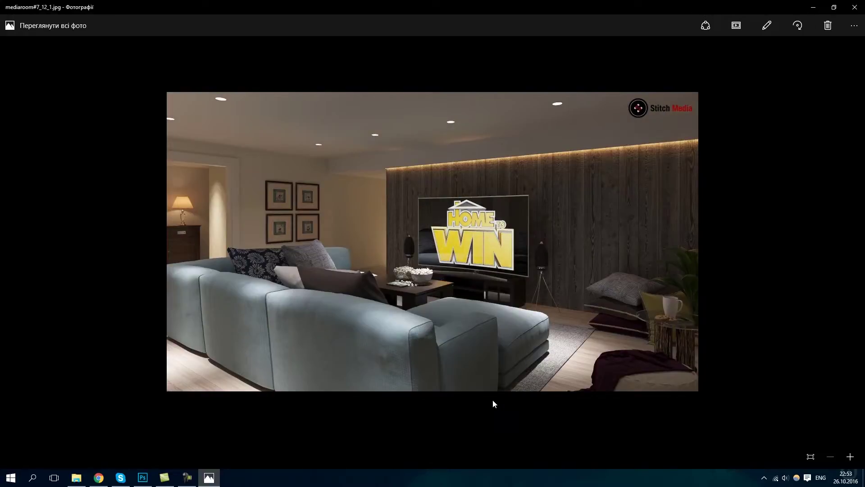
key("Right")
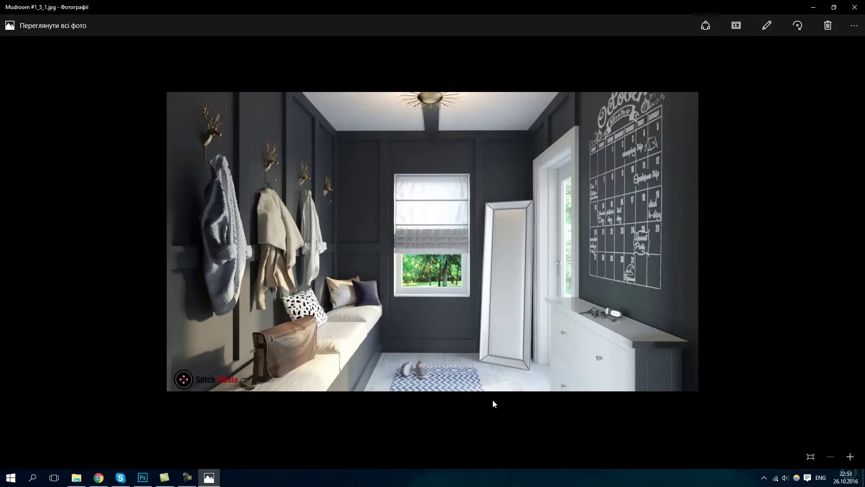
key("Right")
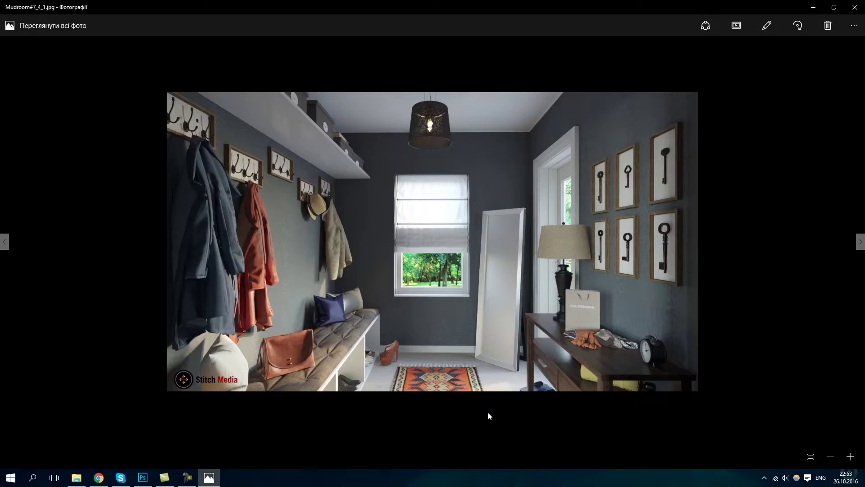
key("Right")
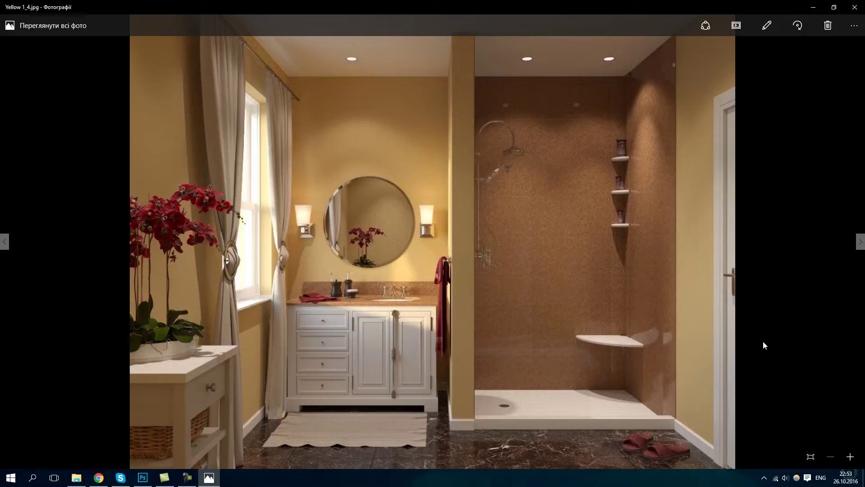
View the blue, blue-marine and green bathroom variants, then return to the bathroom black-white.max scene
key("Right")
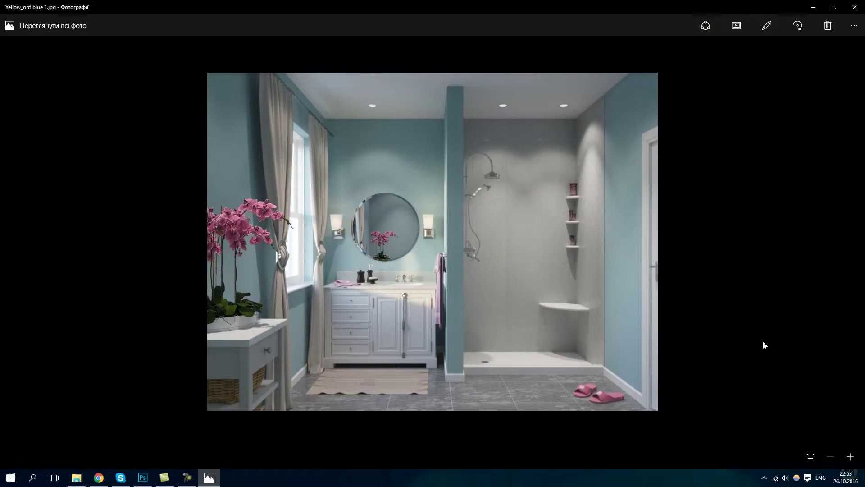
key("Right")
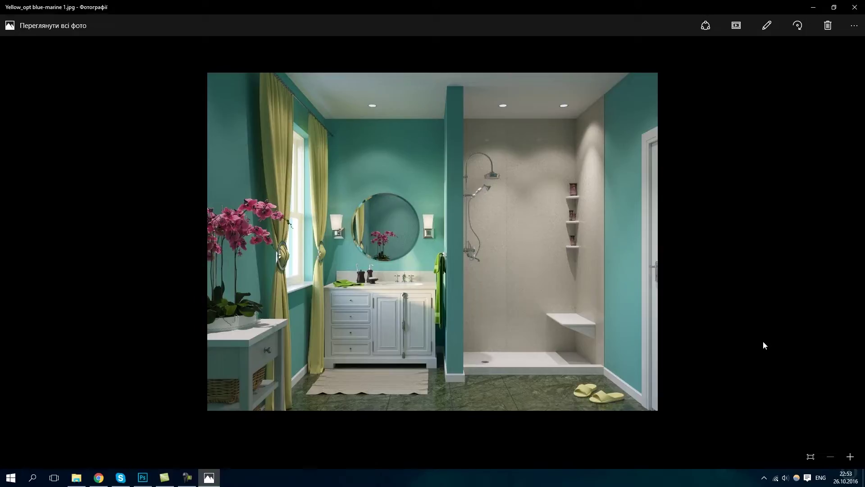
key("Right")
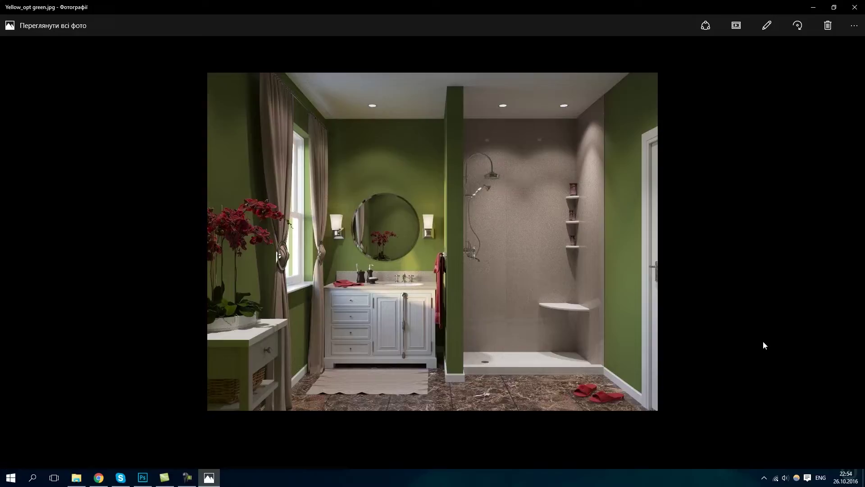
key("Right")
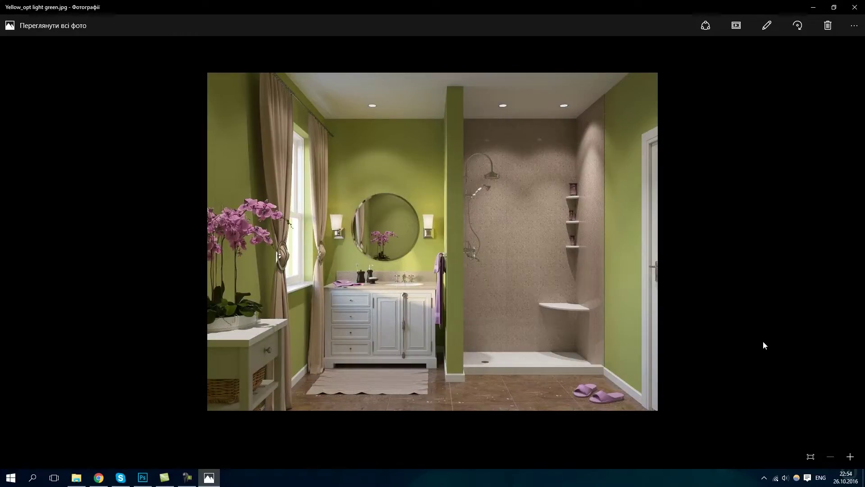
key("Right")
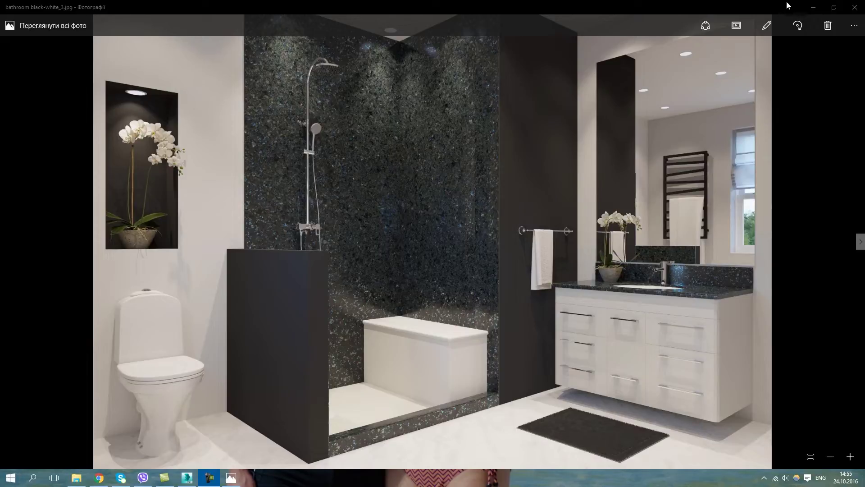
left_click(813, 6)
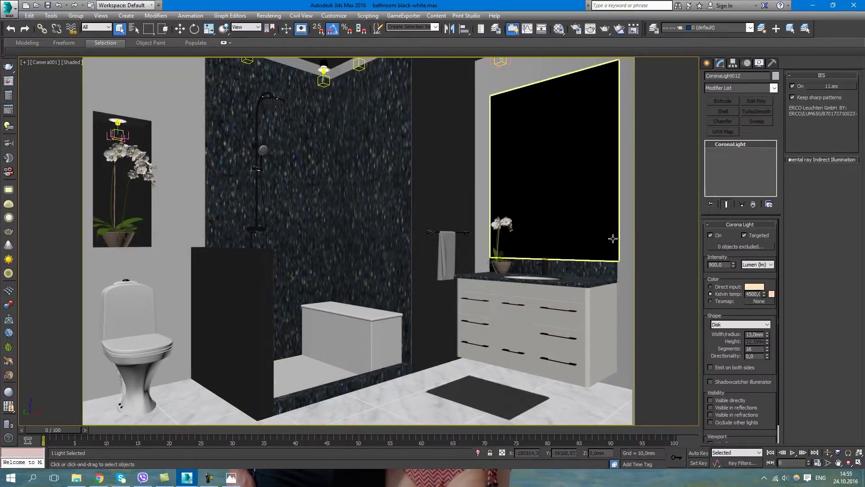
Inspect the VRayHDRI environment map Map #22 and preview its sky-and-field image enlarged
key("8")
left_click(502, 74)
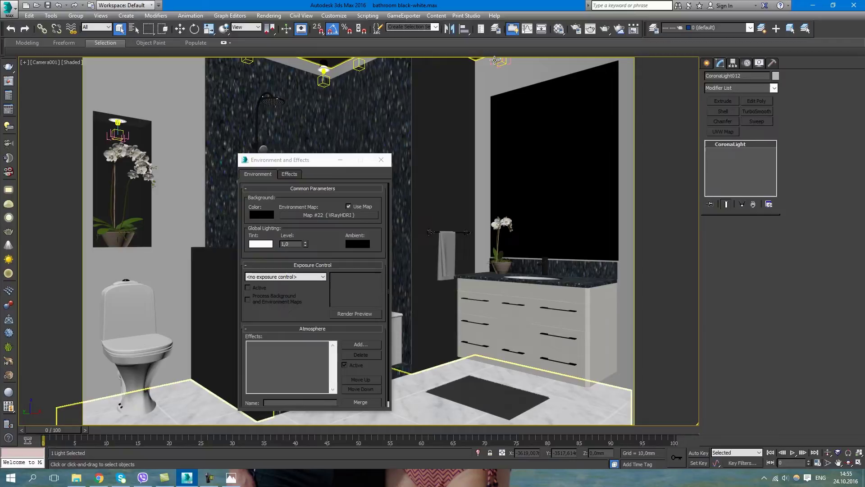
left_click(305, 162)
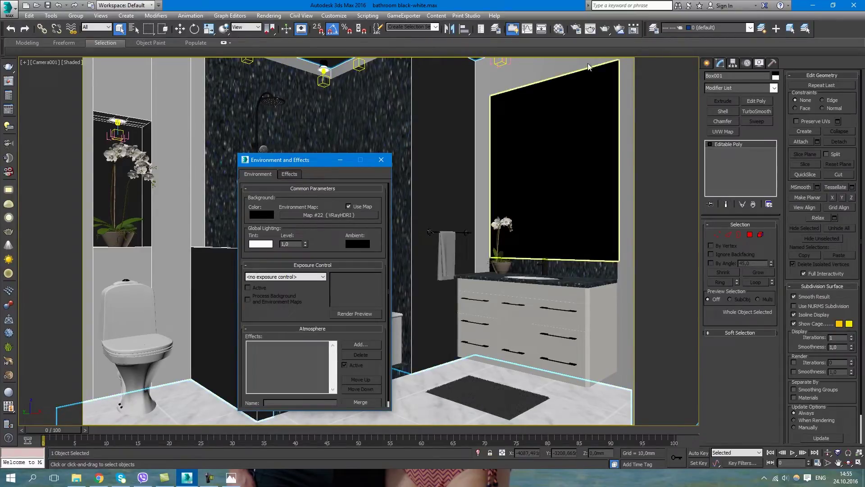
left_click(558, 29)
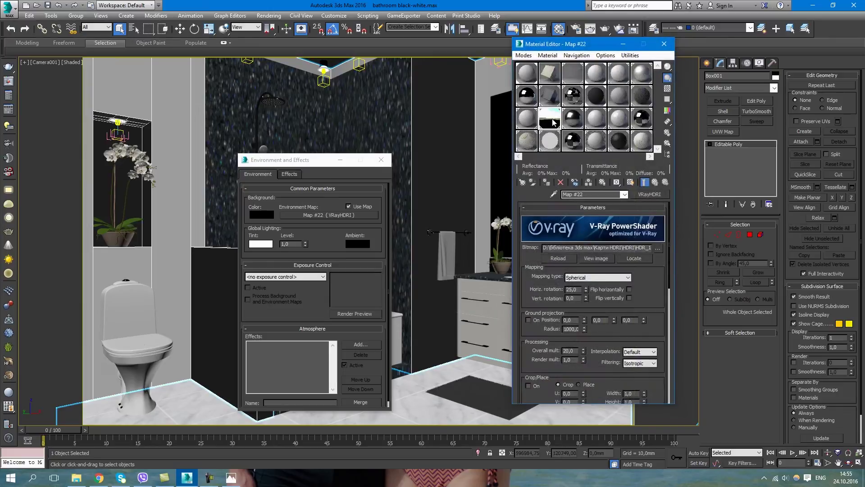
double_click(550, 119)
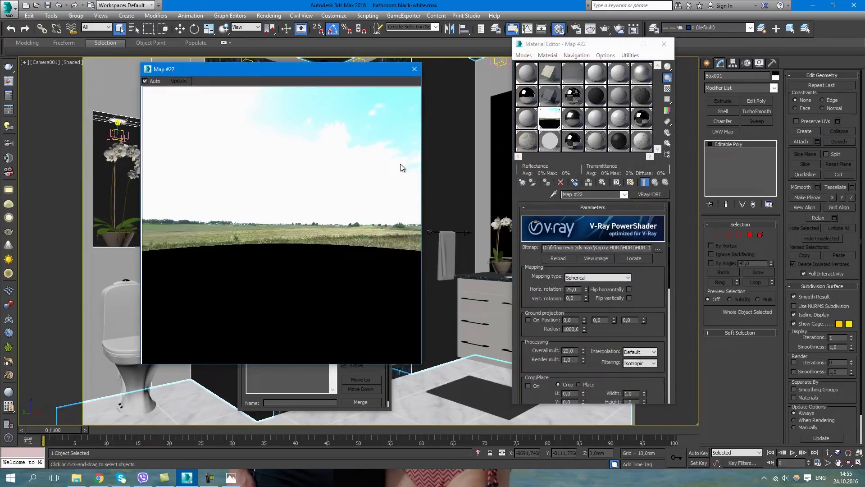
left_click(415, 69)
left_click_drag(543, 45, 387, 112)
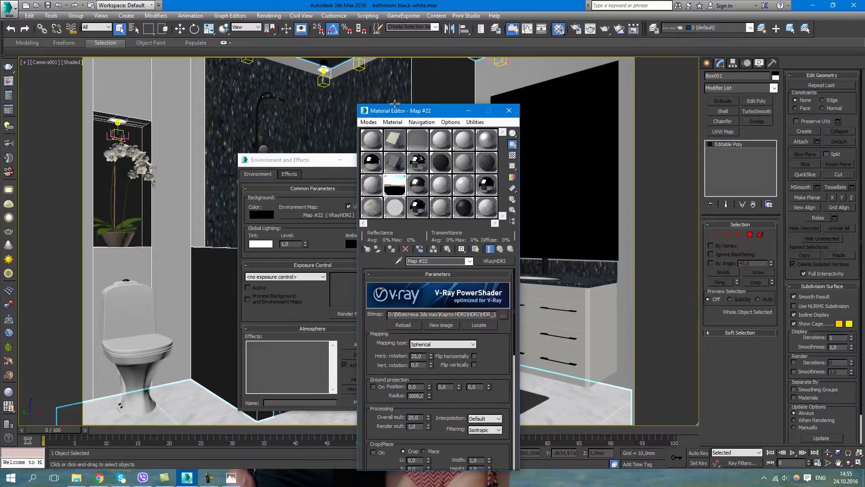
right_click(494, 61)
left_click(540, 108)
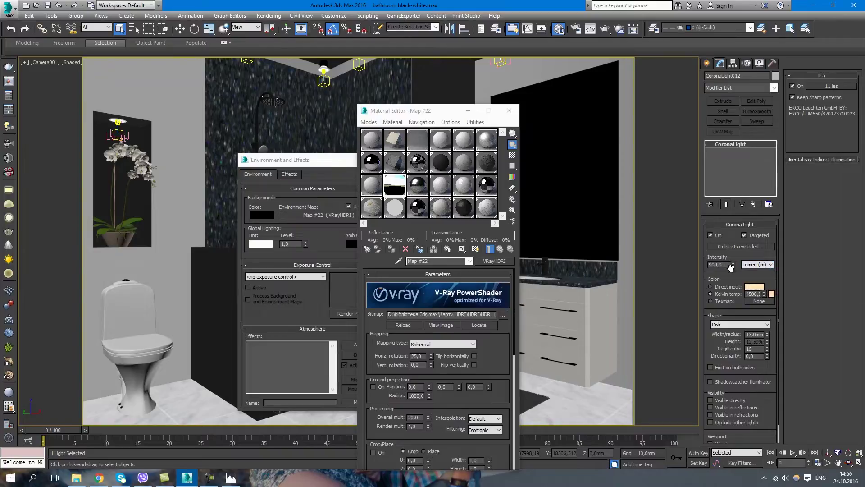
left_click(770, 265)
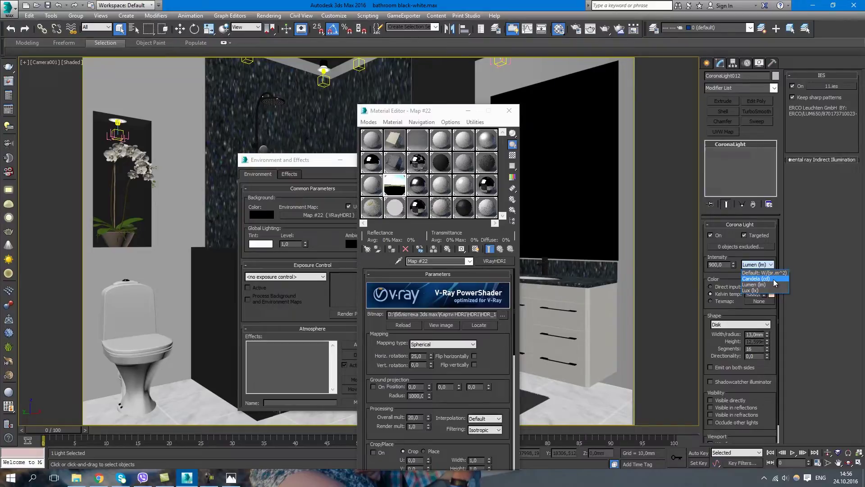
left_click(775, 284)
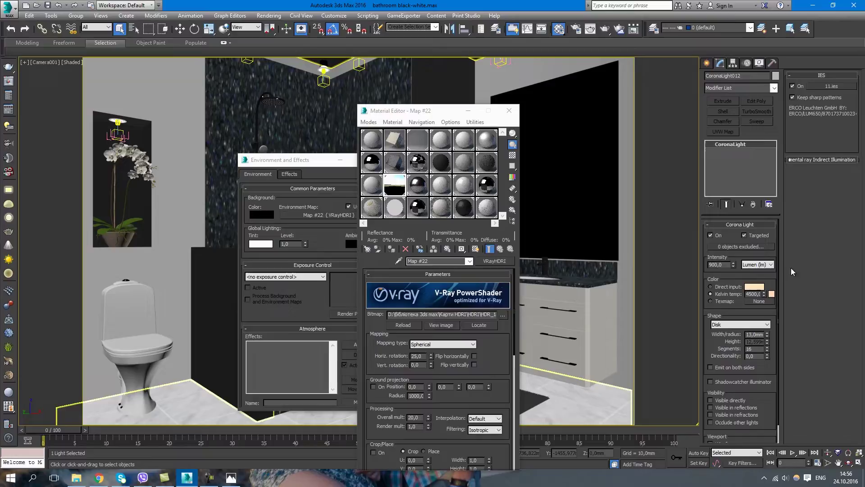
left_click(766, 264)
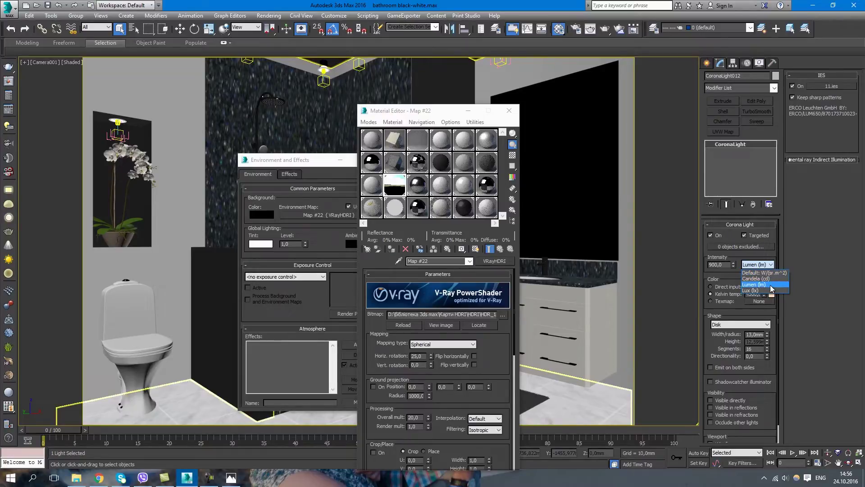
left_click(796, 284)
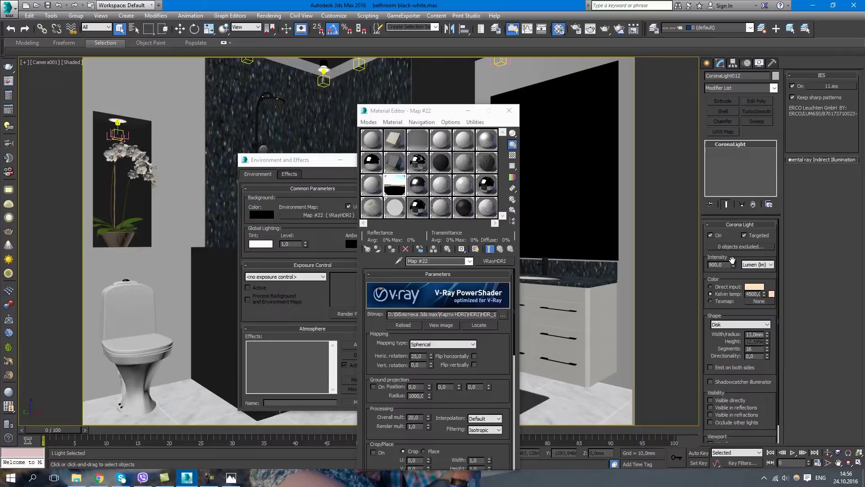
Check the bulb lumens-to-watts chart in Chrome, then head back toward 3ds Max
left_click(99, 477)
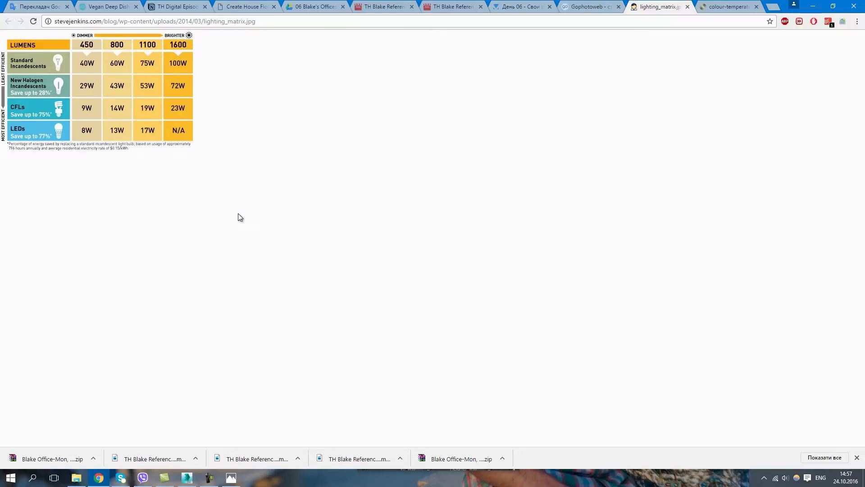
left_click(190, 480)
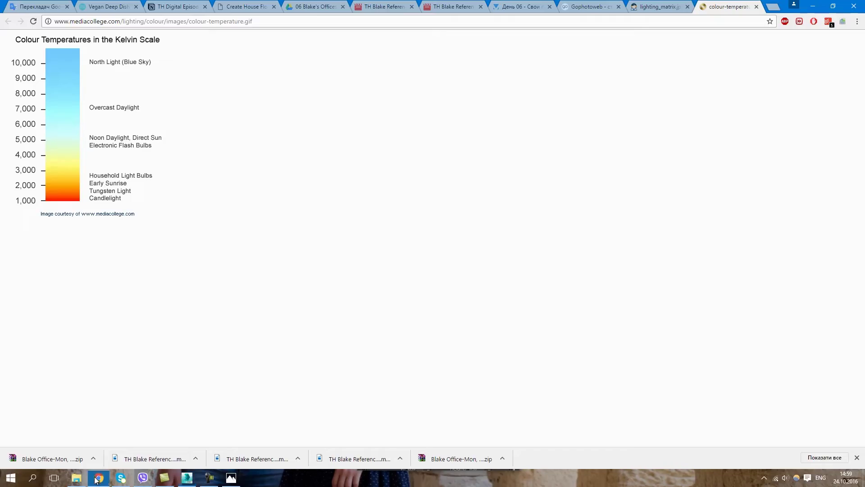
Consult the Kelvin colour-temperature chart (1,000–10,000 K) in Chrome
left_click(97, 479)
Minimize Chrome, glance at the bathroom black-white_3.jpg reference, and move the Material Editor aside
left_click(812, 7)
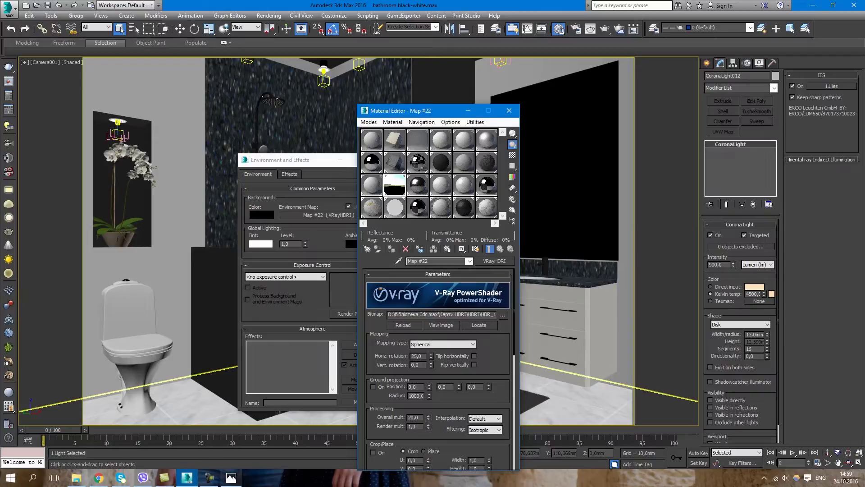
key("alt+Tab")
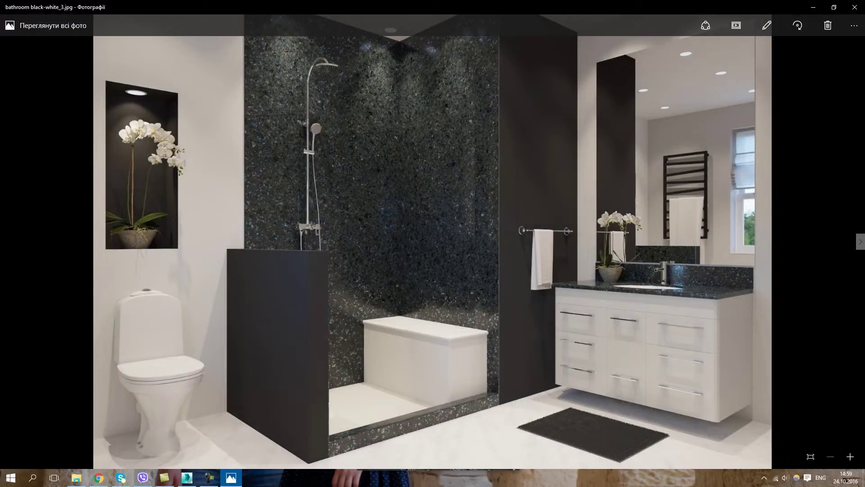
left_click(812, 6)
left_click_drag(446, 111, 505, 65)
Check the light's 4500 K temperature against the reference render, then minimize the Material Editor
left_click(778, 302)
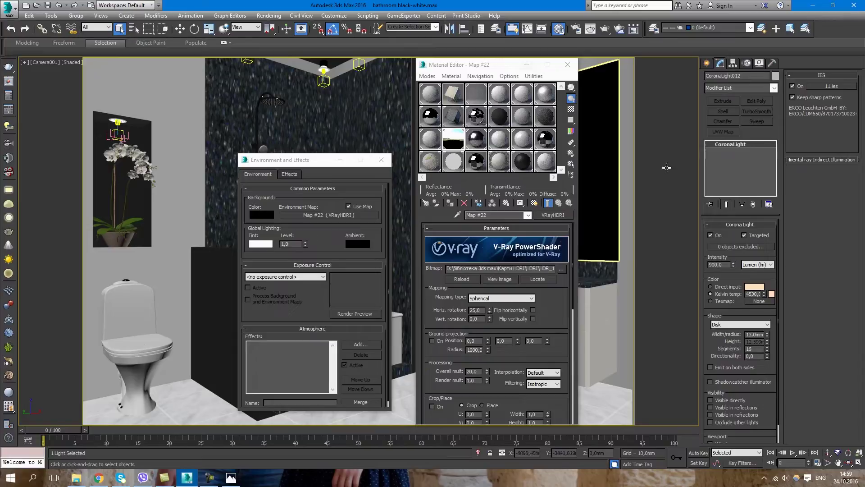
left_click_drag(772, 390, 777, 366)
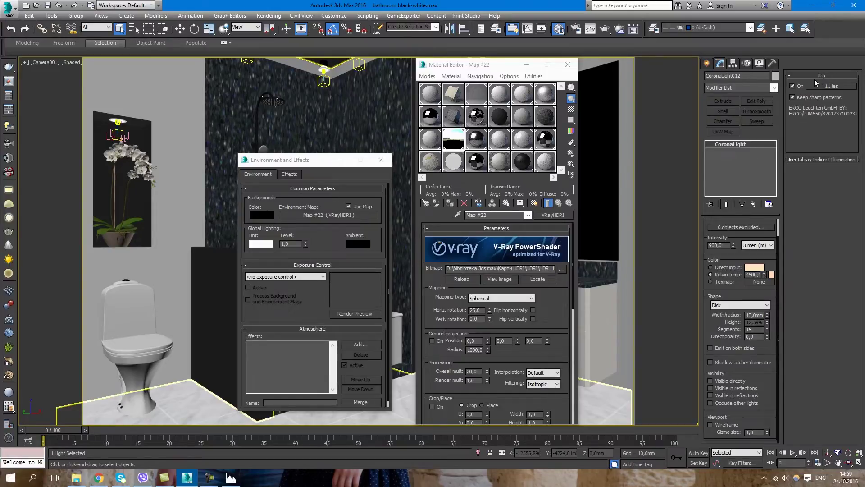
left_click(230, 478)
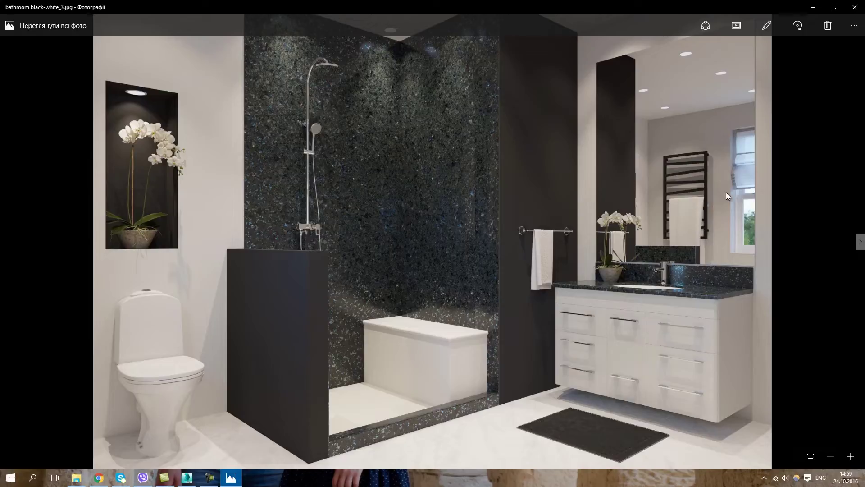
left_click(813, 8)
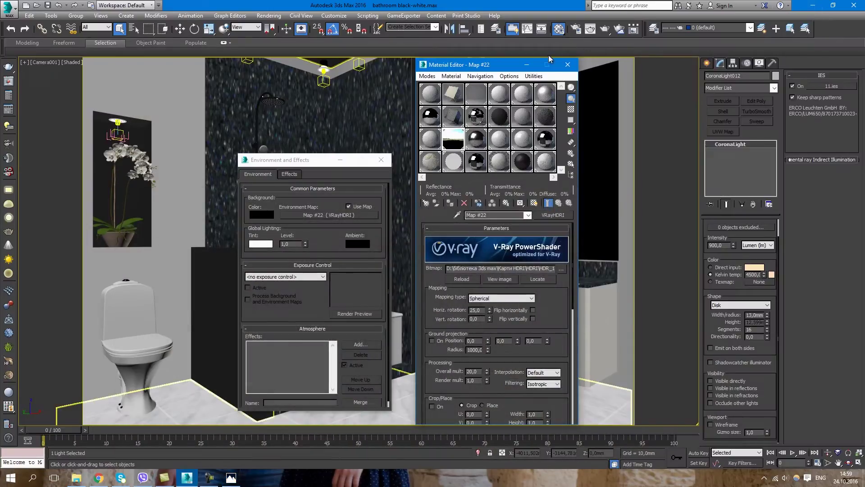
left_click(526, 64)
After rechecking the reference, clear the VRayHDRI environment map and minimize Environment and Effects
left_click_drag(322, 165, 323, 131)
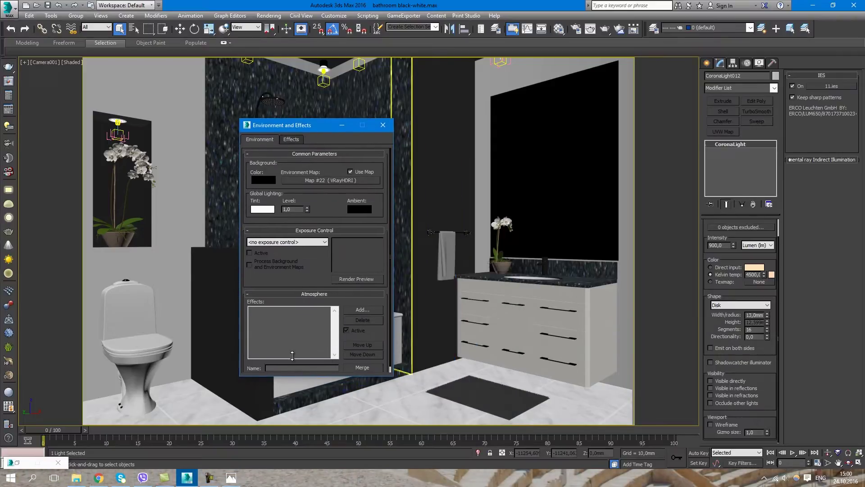
left_click(237, 480)
left_click(237, 479)
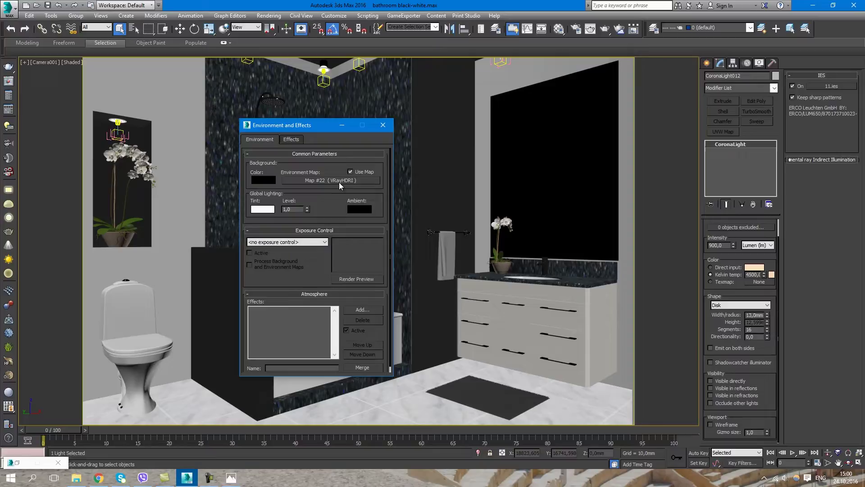
right_click(337, 180)
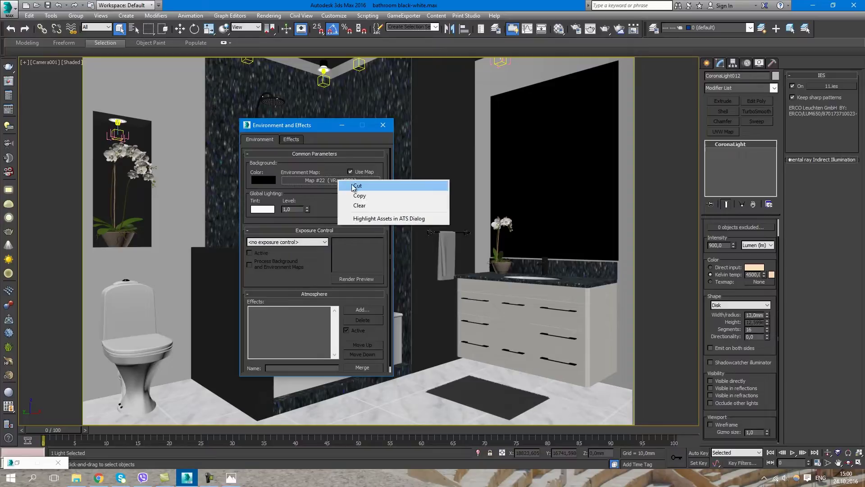
left_click(359, 206)
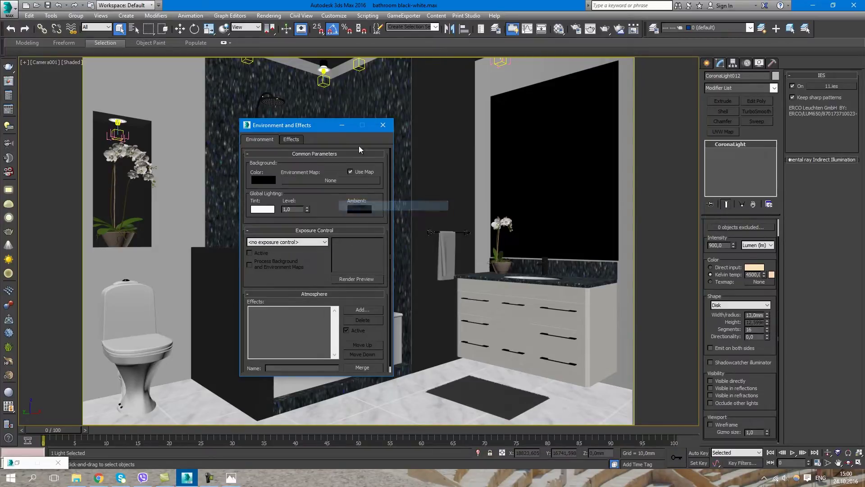
left_click(342, 126)
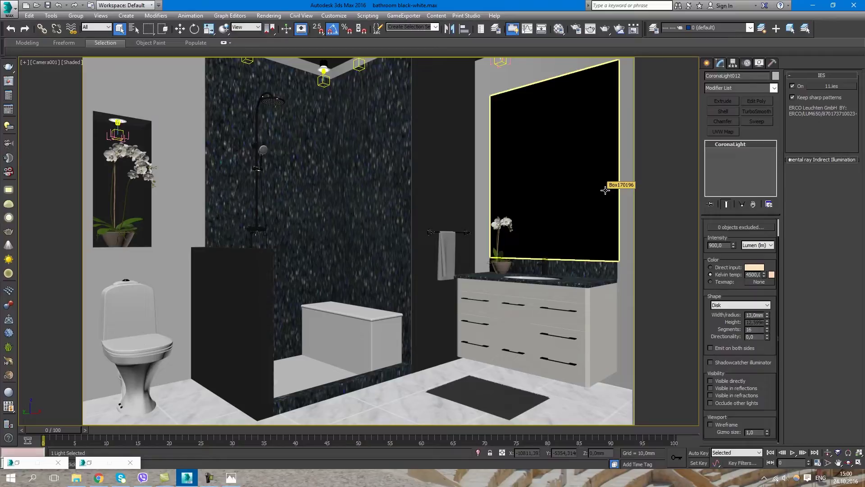
key("t")
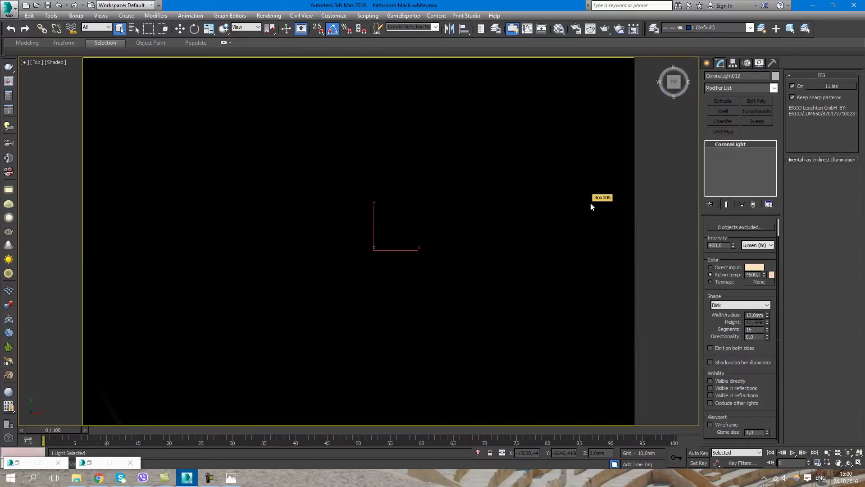
scroll(417, 297, "down", 15)
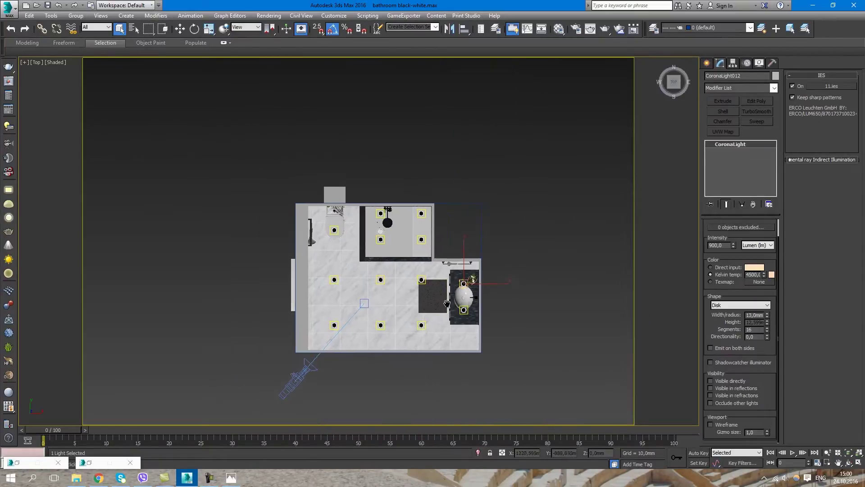
middle_click_drag(396, 315, 293, 282, "alt")
scroll(387, 317, "up", 5)
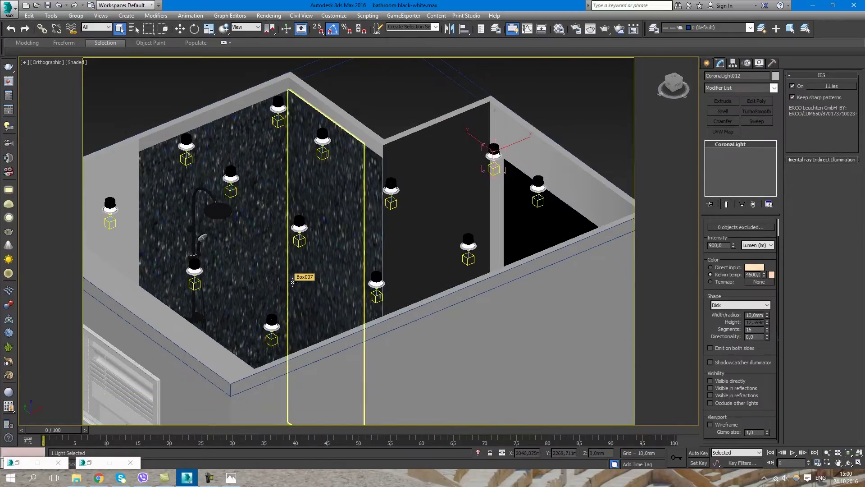
scroll(435, 261, "down", 8)
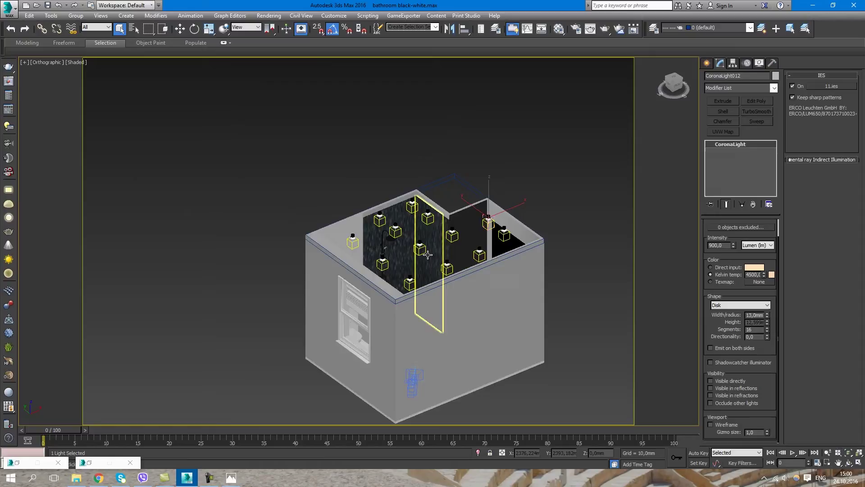
middle_click_drag(435, 260, 424, 280, "alt")
key("c")
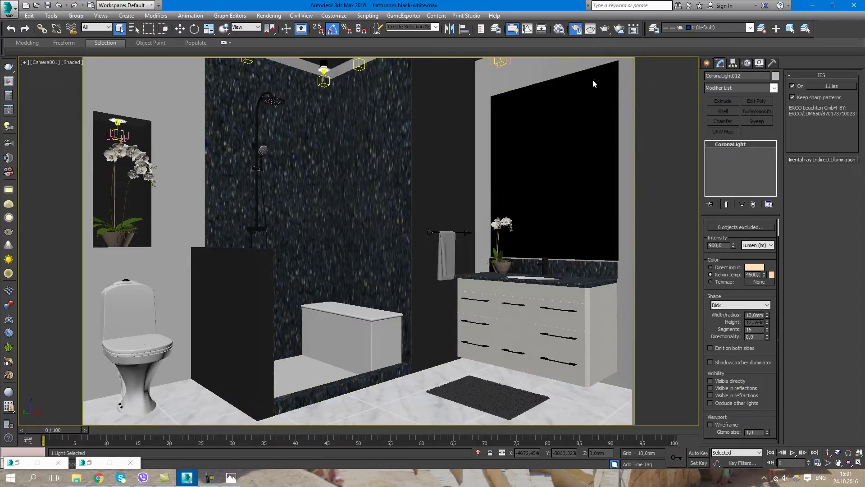
key("F10")
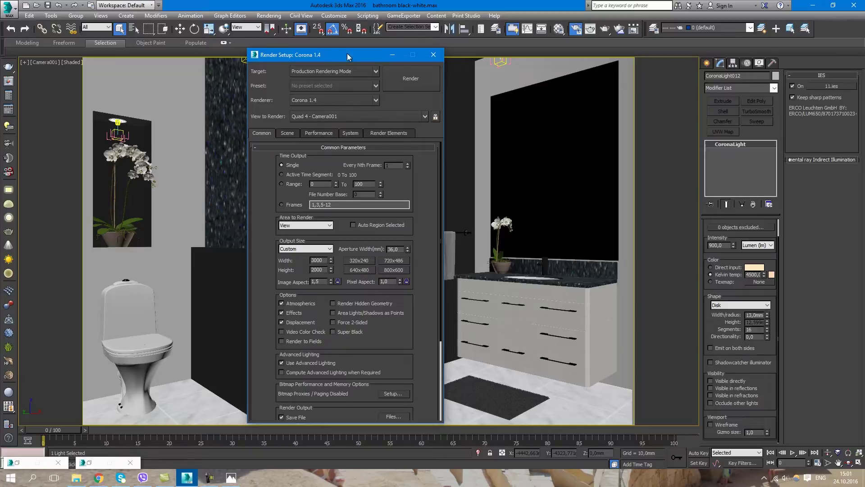
Start an interactive Corona render of the bathroom from Render Setup's Scene tab, then shrink the VFB
left_click_drag(347, 54, 561, 26)
left_click(502, 104)
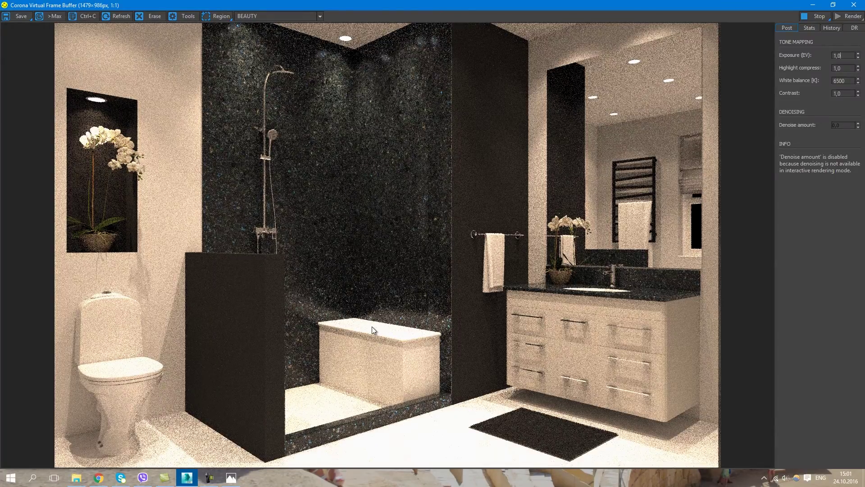
left_click(832, 4)
Test exposure at 0 in the VFB, then set it back to 1,0
left_click_drag(547, 42, 489, 8)
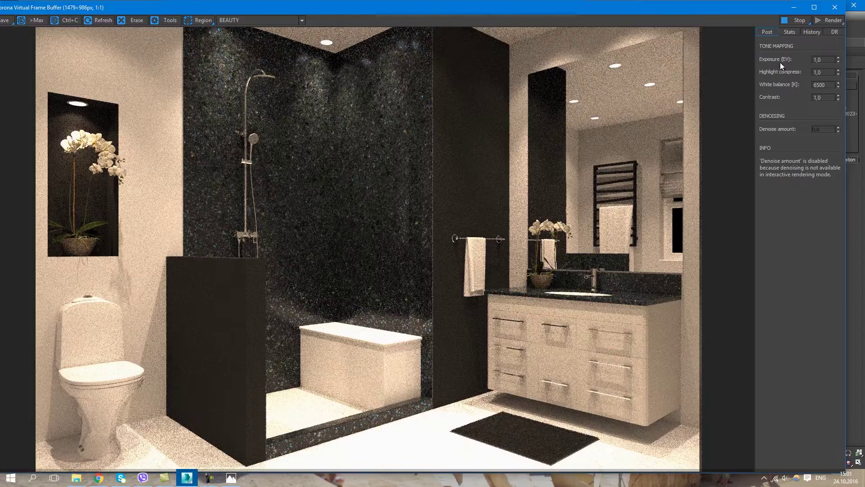
double_click(819, 59)
type("0")
key("Return")
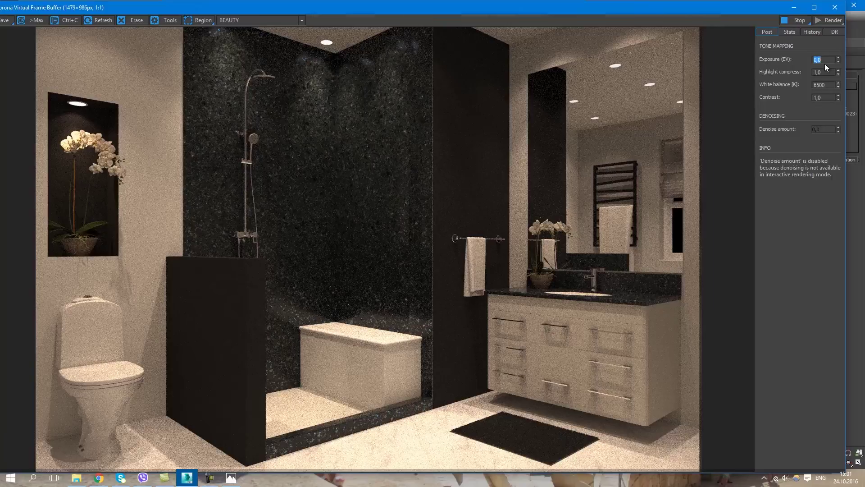
type("1")
key("Return")
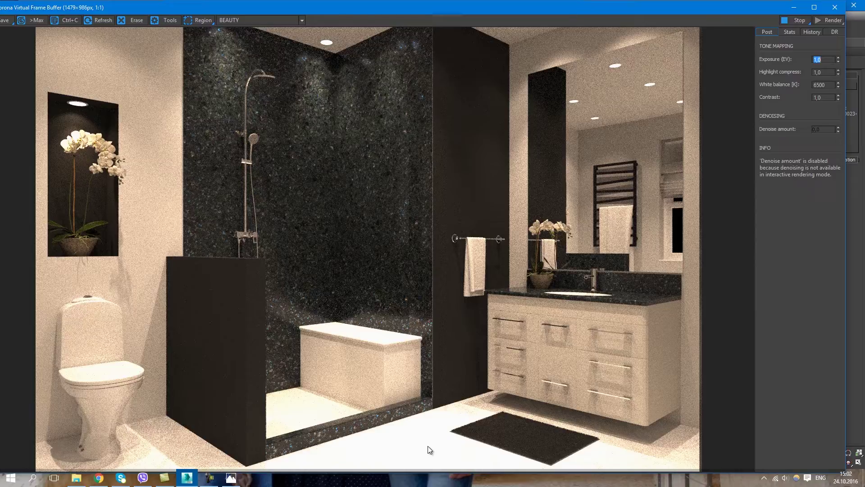
Set highlight compression to 2,50
key("Tab")
key("Up")
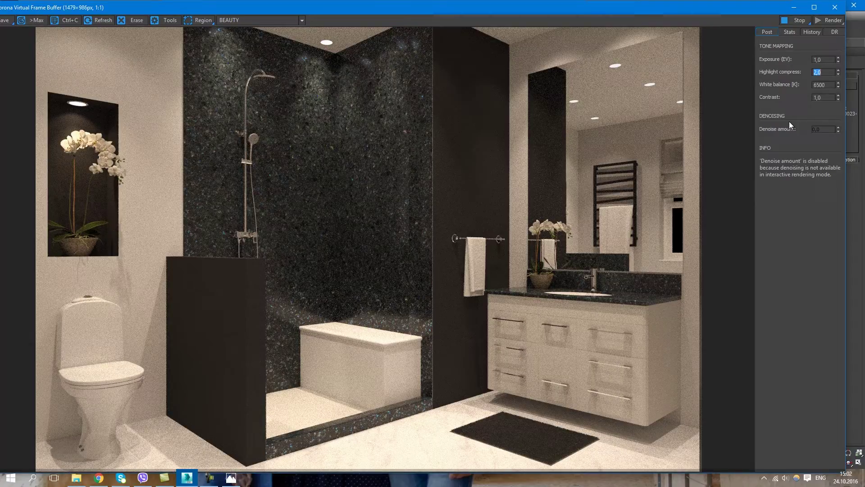
type("2.5")
key("Return")
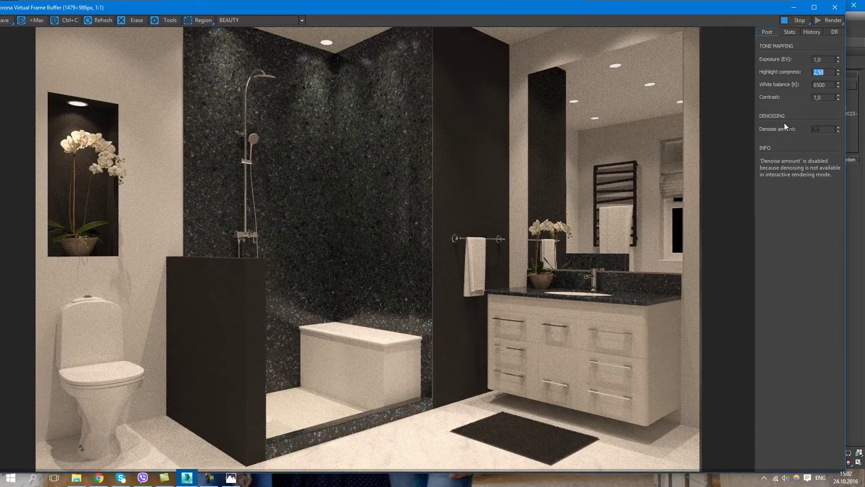
double_click(824, 72)
left_click(820, 72)
Set white balance to 5000 K, then raise it to 5500 K
double_click(818, 85)
type("5000")
key("Return")
left_click(827, 85)
key("Return")
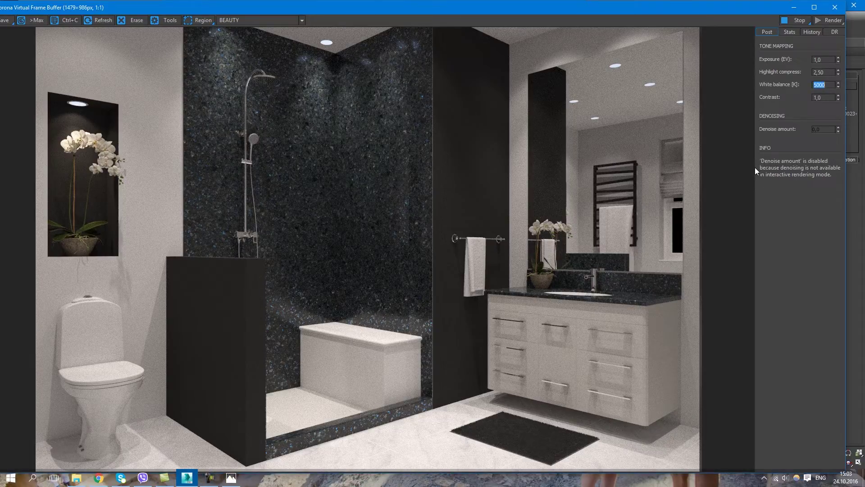
type("5500")
key("Return")
Experiment with contrast by setting it to 2,0
left_click(824, 59)
left_click(825, 71)
type("2")
key("Return")
Hide the render window and open Environment and Effects with the 8 key
left_click(794, 8)
left_click_drag(559, 26, 622, 54)
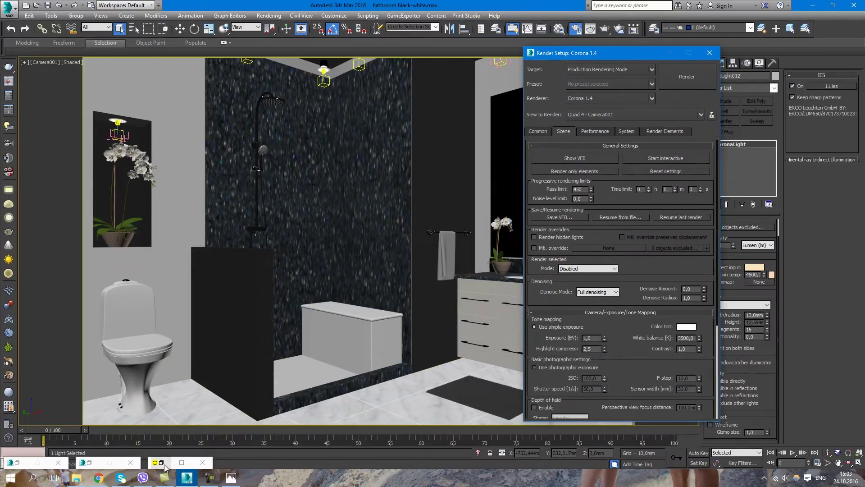
left_click(182, 462)
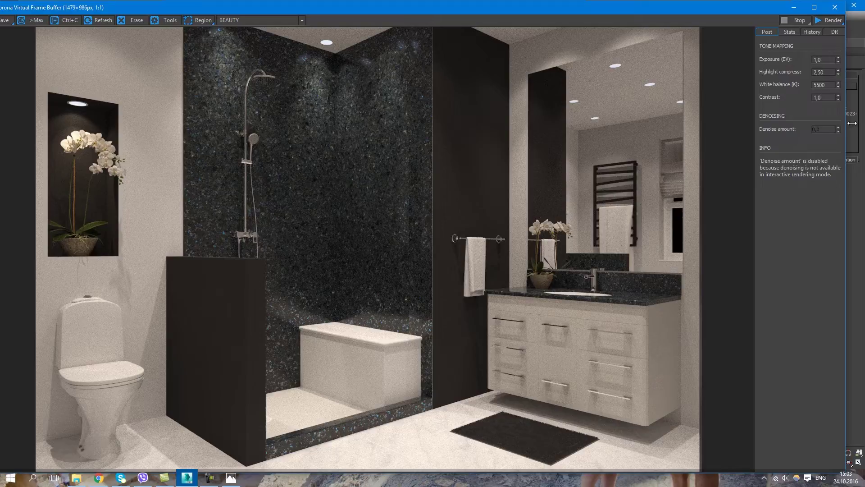
left_click(792, 8)
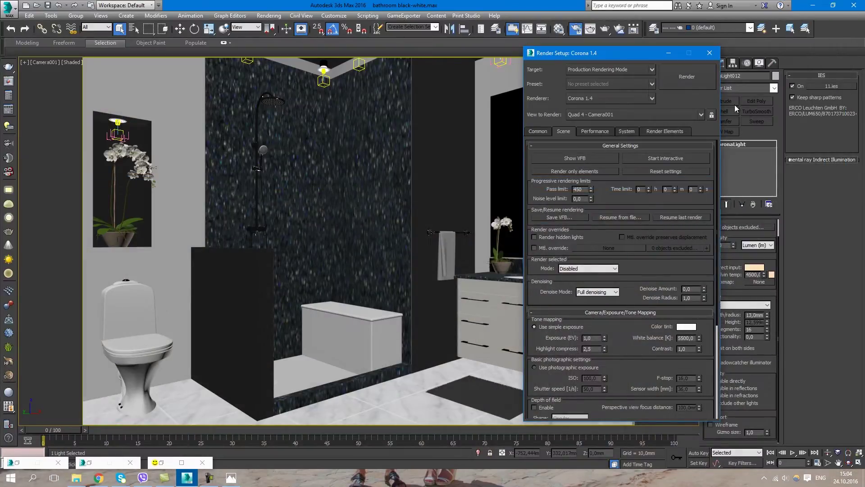
left_click_drag(635, 57, 612, 58)
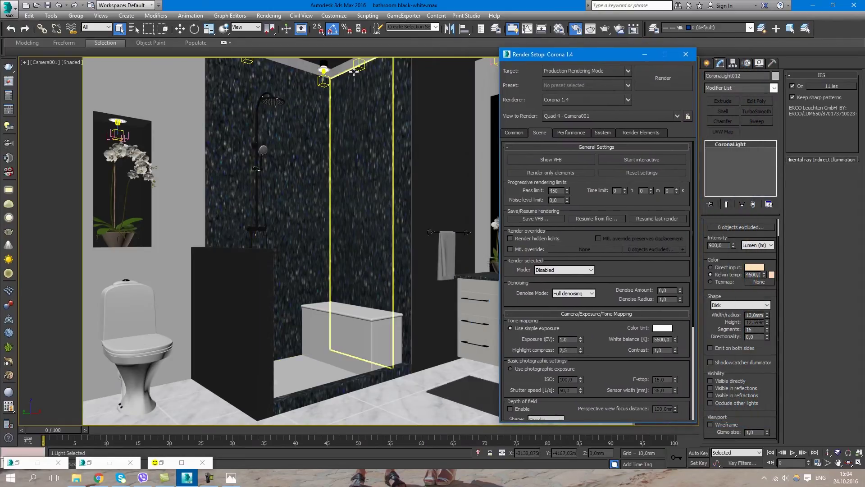
key("8")
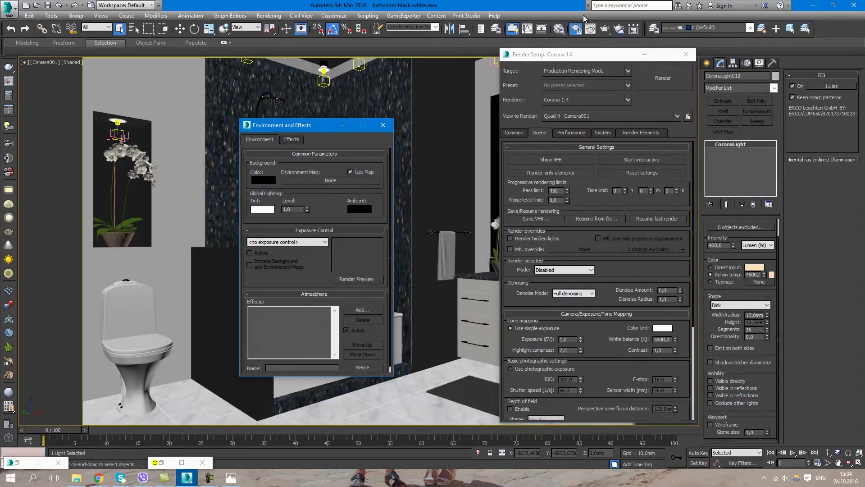
In the Material Editor, set the VRayHDRI map's Overall multiplier to 1,0
left_click(558, 28)
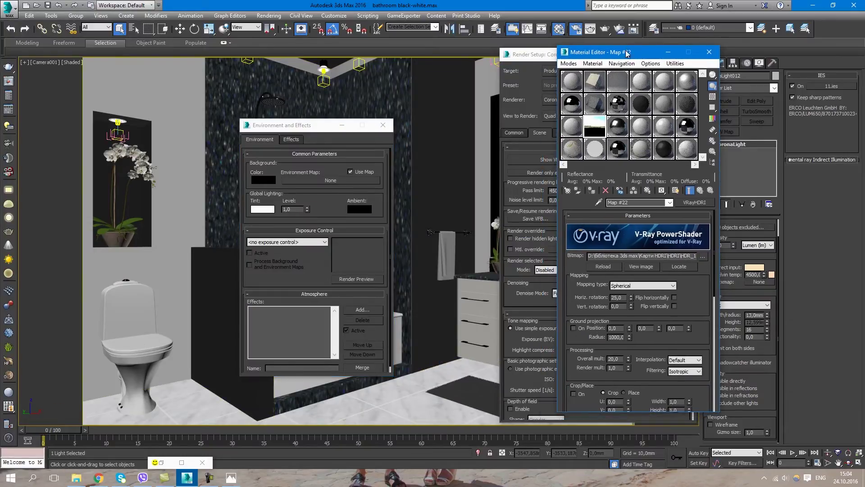
left_click_drag(626, 53, 591, 25)
scroll(671, 273, "down", 2)
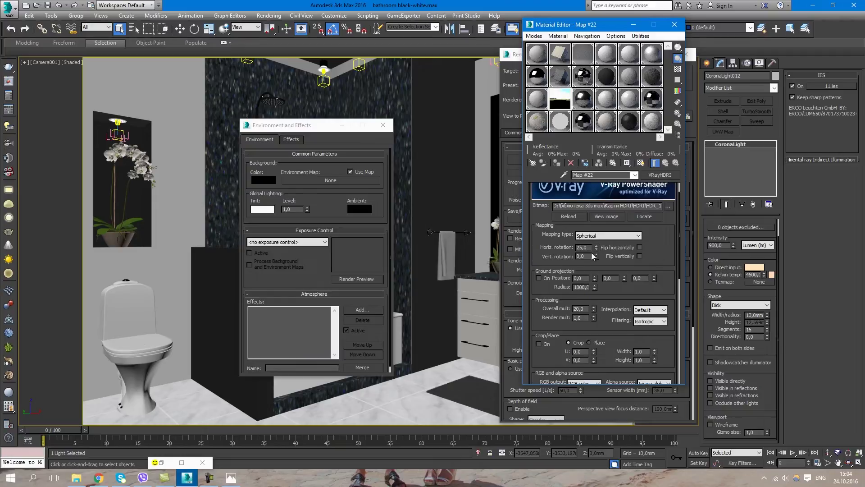
scroll(656, 244, "up", 2)
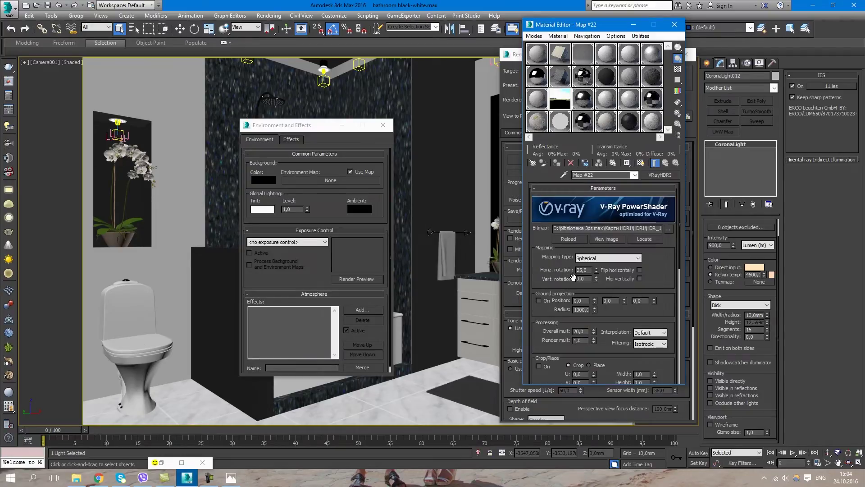
double_click(578, 332)
type("1")
key("Return")
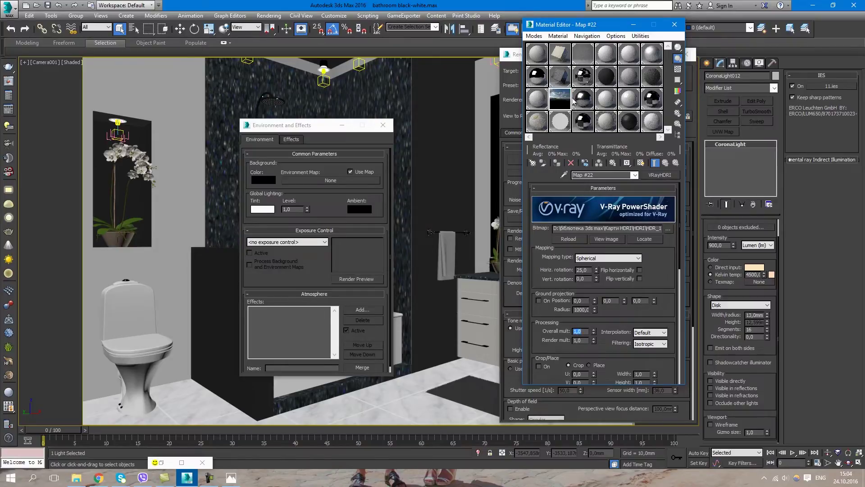
Assign VRayHDRI Map #22 to the Environment Map slot as an Instance and restart interactive rendering
left_click_drag(565, 98, 345, 180)
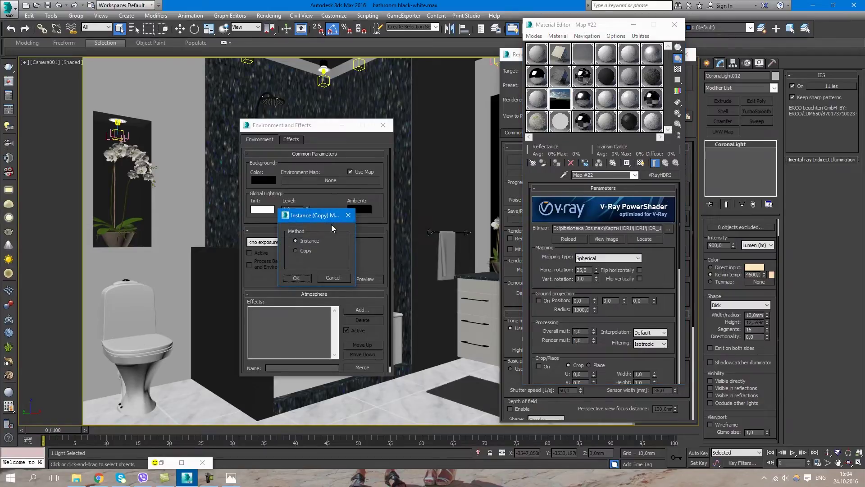
left_click(296, 278)
left_click_drag(357, 125, 818, 112)
left_click(674, 24)
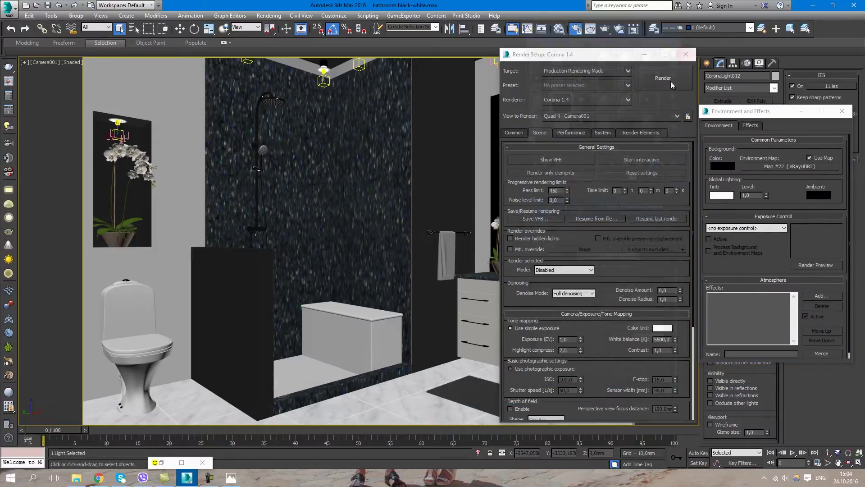
left_click(643, 159)
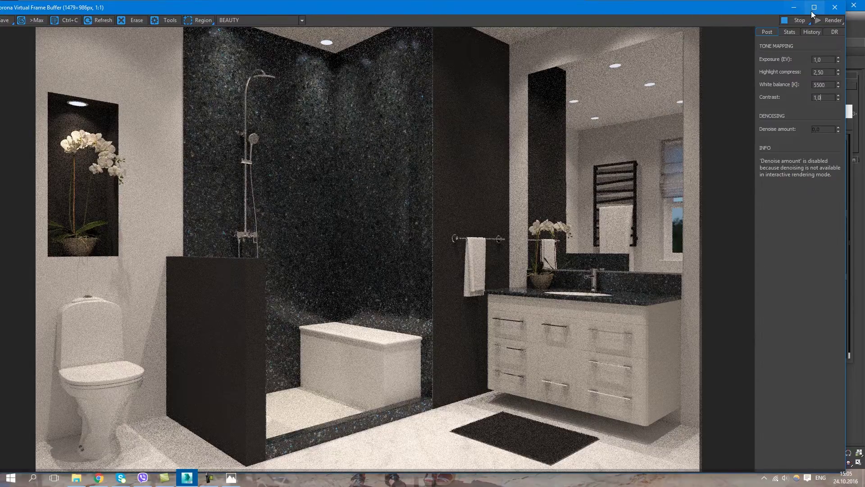
Restore the Corona VFB to a smaller window showing the HDRI-lit bathroom render
left_click_drag(734, 10, 593, 140)
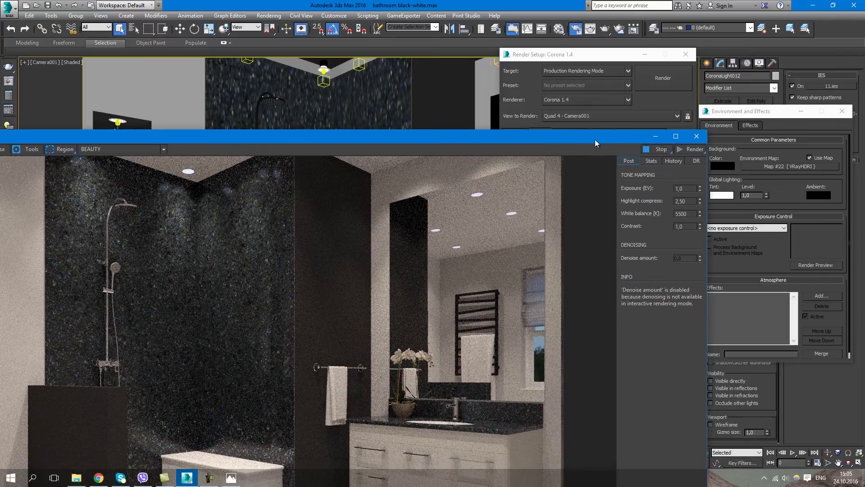
Raise the VRayHDRI Overall multiplier to 10, then to 20, and view the brighter render full screen
left_click(558, 29)
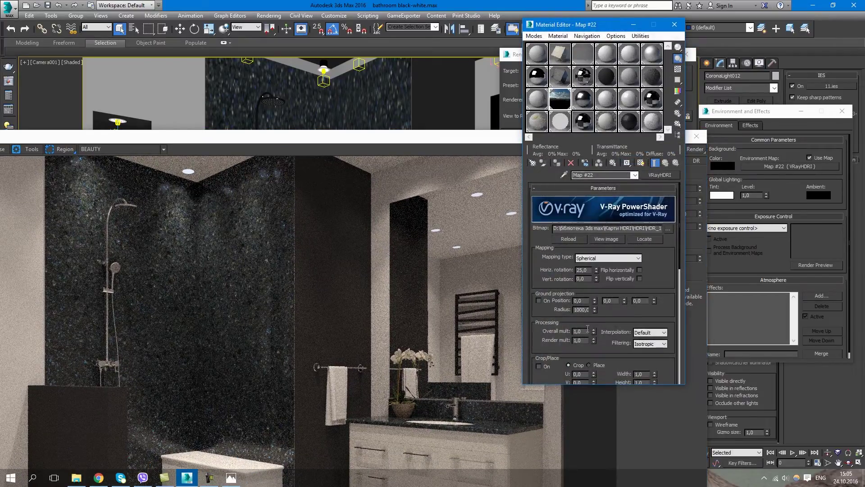
double_click(585, 331)
type("10")
key("Return")
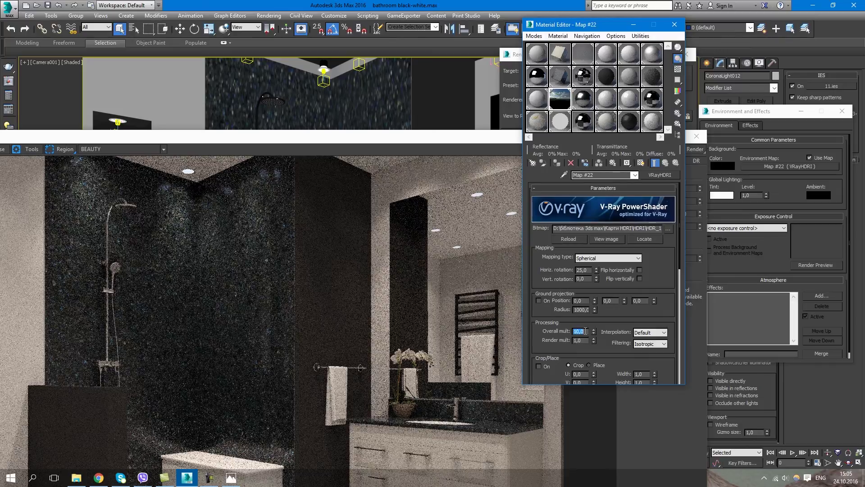
left_click_drag(482, 142, 574, 9)
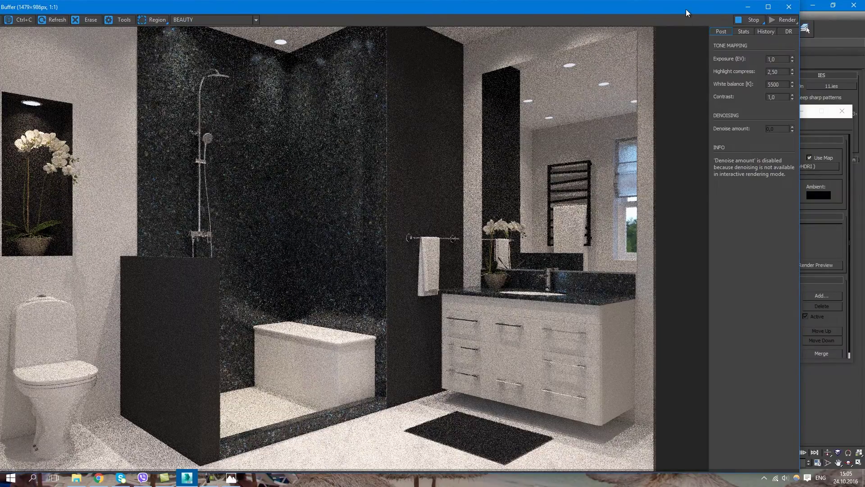
left_click_drag(685, 7, 493, 82)
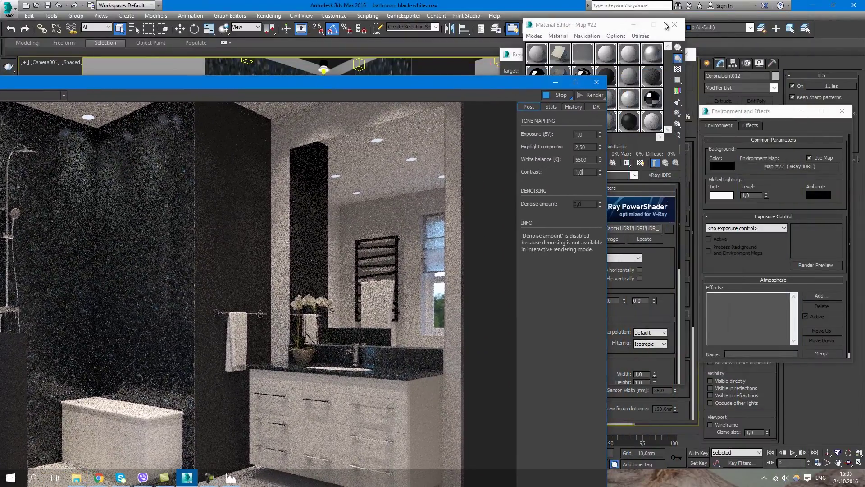
left_click_drag(618, 28, 737, 32)
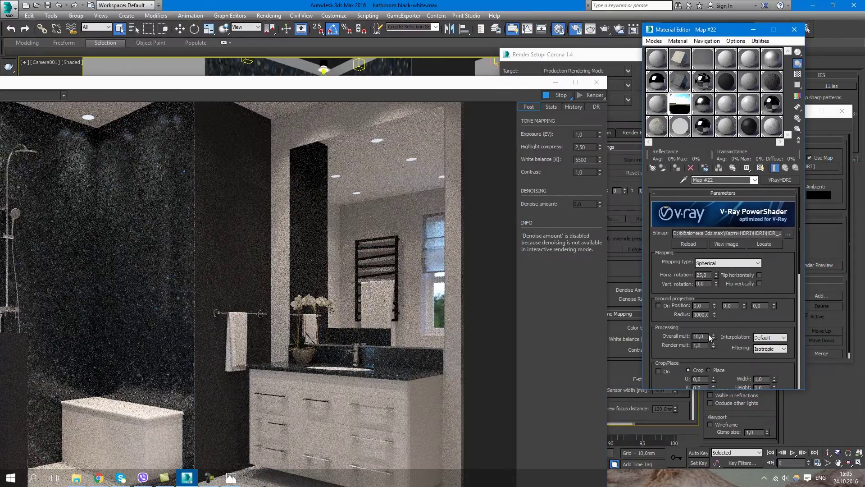
left_click_drag(710, 338, 710, 333)
left_click_drag(447, 82, 660, 9)
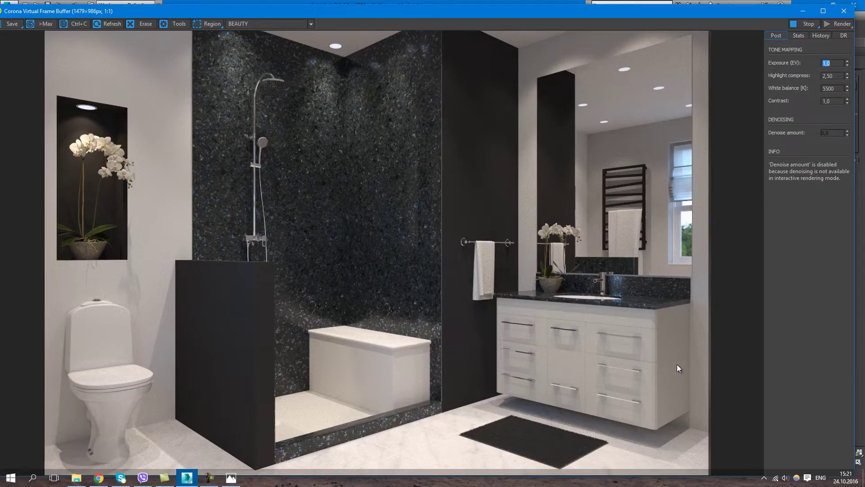
Set exposure to 1,50 and highlight compression to 3,0 in the VFB Post tab
left_click(827, 63)
left_click_drag(828, 63, 833, 63)
type("50")
key("Return")
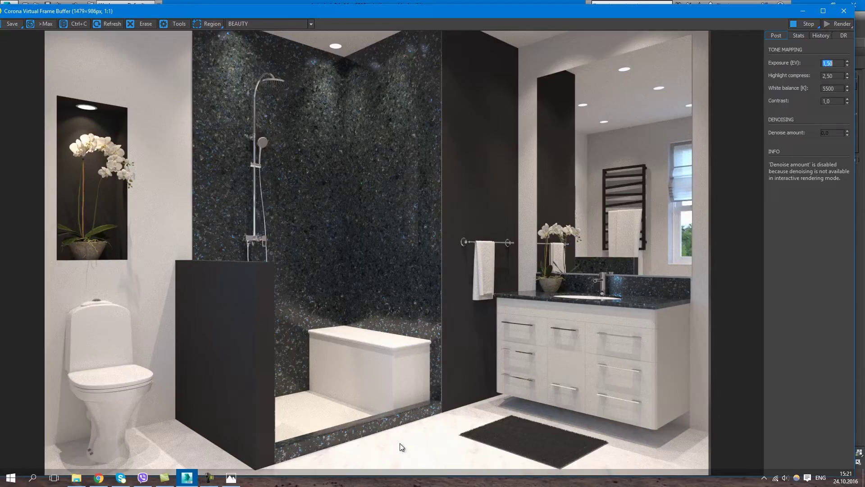
key("Tab")
type("3")
key("Return")
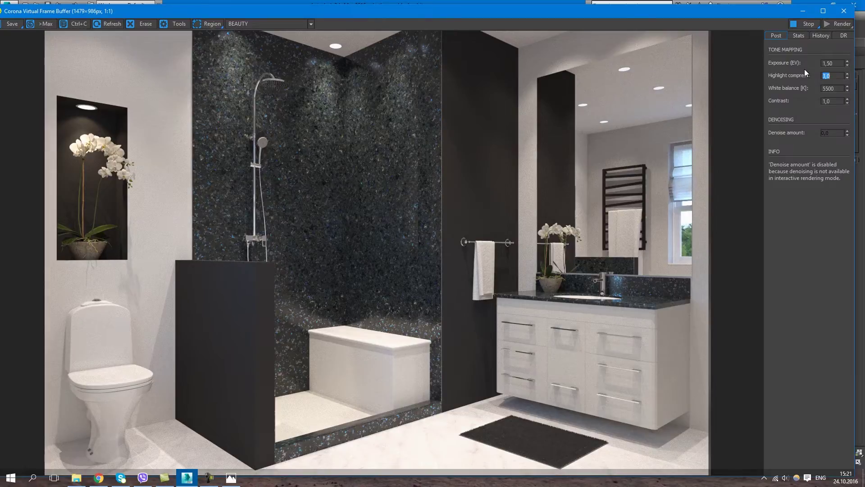